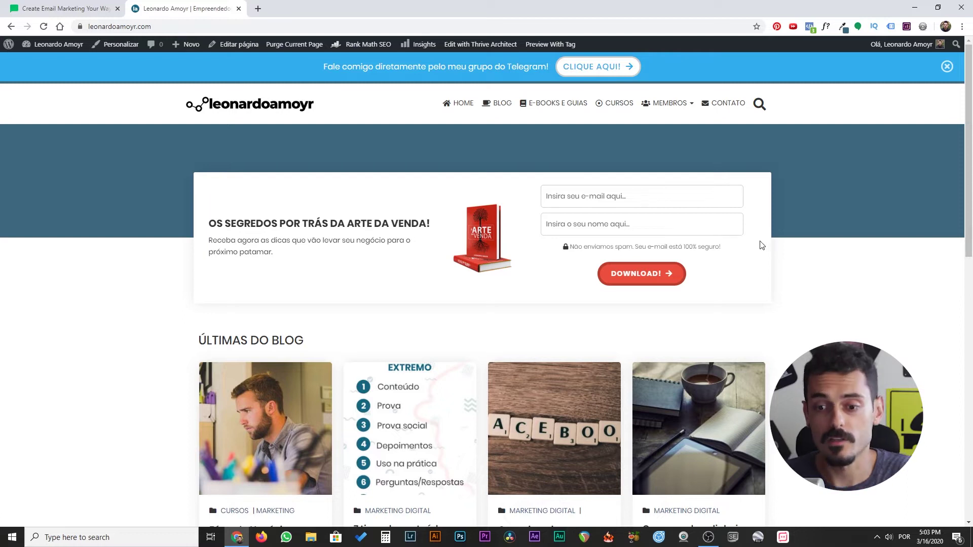
Switch from the personal website to the MailerLite site and look over its home page.
scroll(678, 232, "down", 4)
scroll(677, 233, "up", 4)
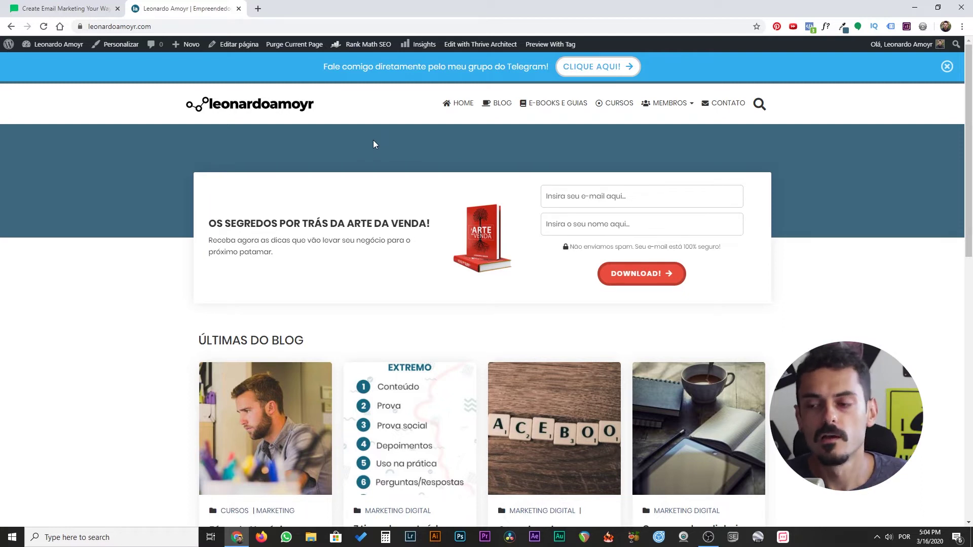
mouse_move(971, 113)
left_mouse_down()
mouse_move(971, 203)
mouse_move(971, 112)
left_mouse_up()
key("ctrl+shift+Tab")
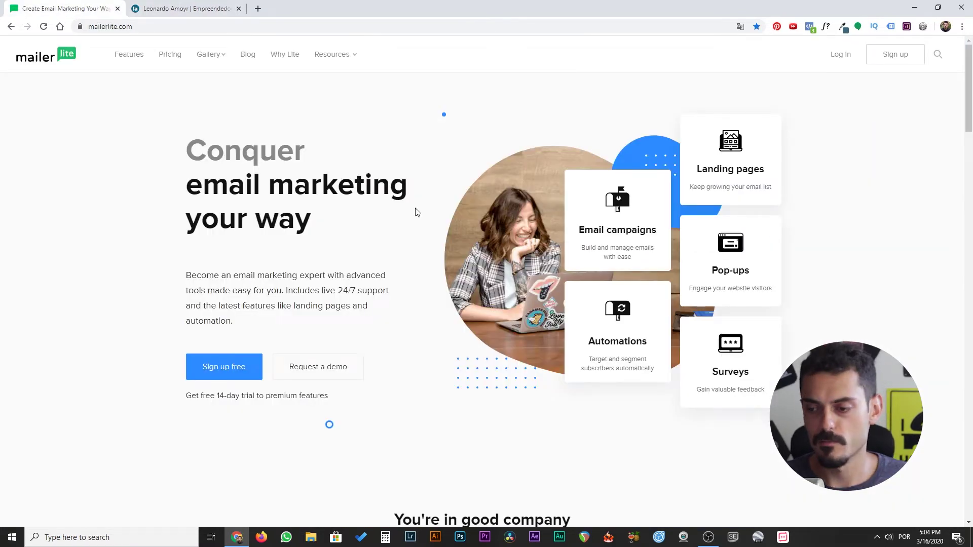
scroll(399, 339, "down", 4)
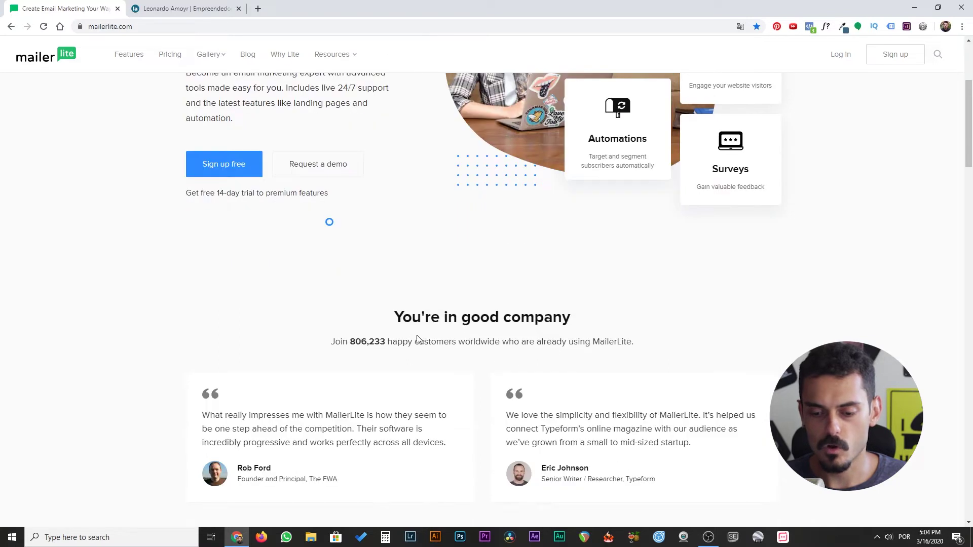
scroll(417, 338, "up", 4)
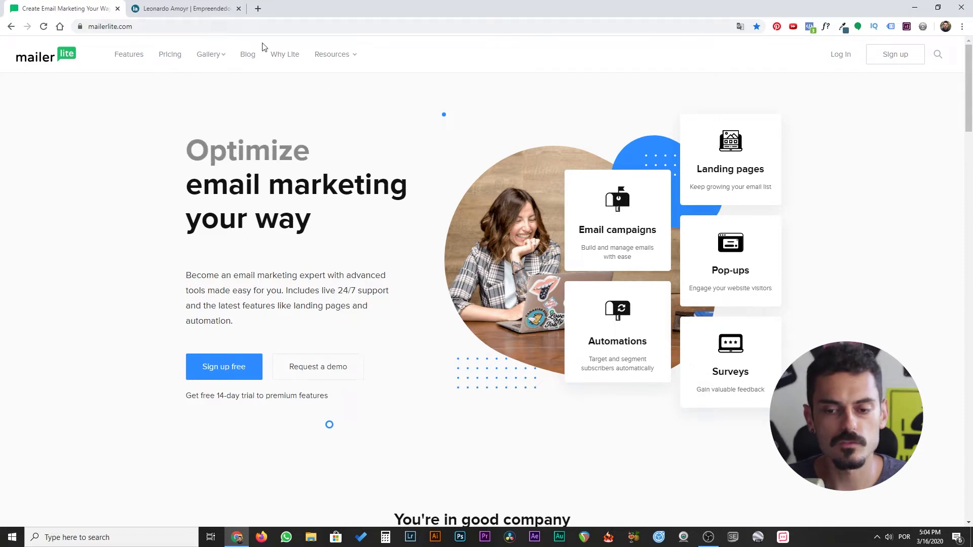
Translate the MailerLite home page into Portuguese and restore the original English text.
left_click(740, 26)
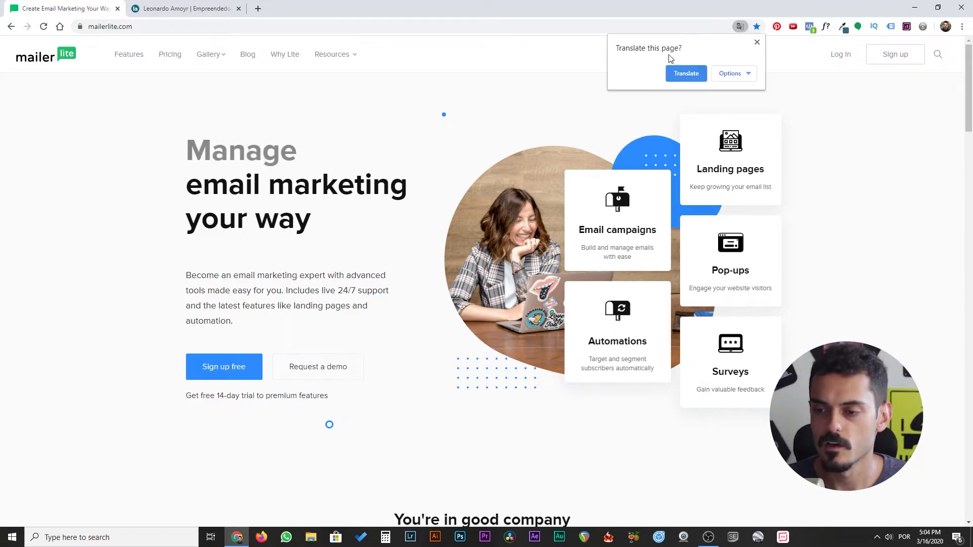
left_click(684, 74)
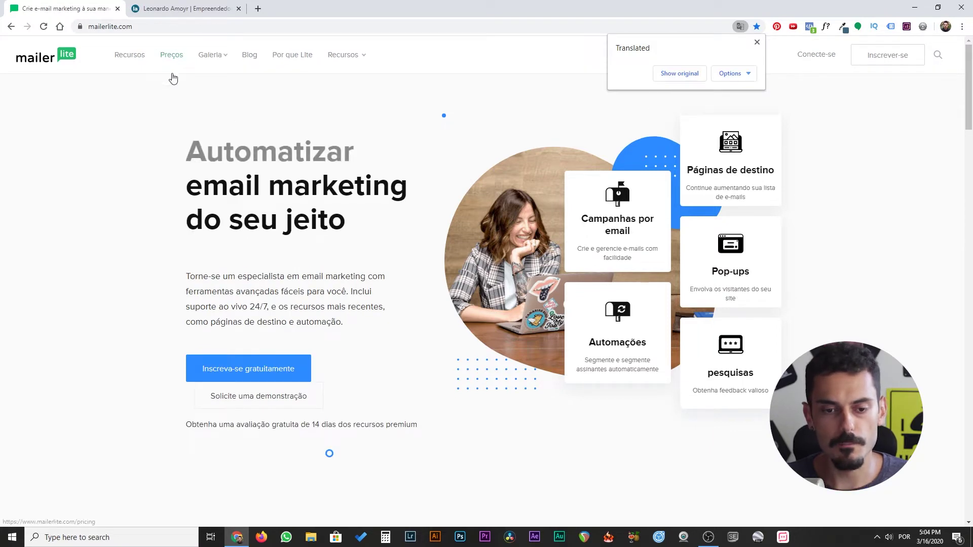
left_click(670, 76)
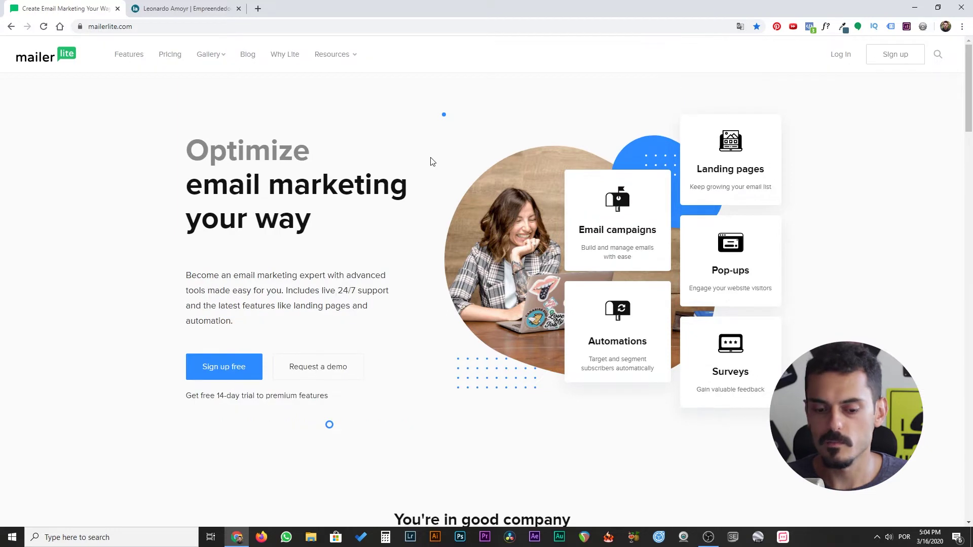
Look over the MailerLite home page and open the sign-up form for a free account.
scroll(287, 251, "down", 2)
scroll(286, 251, "down", 5)
scroll(326, 272, "up", 7)
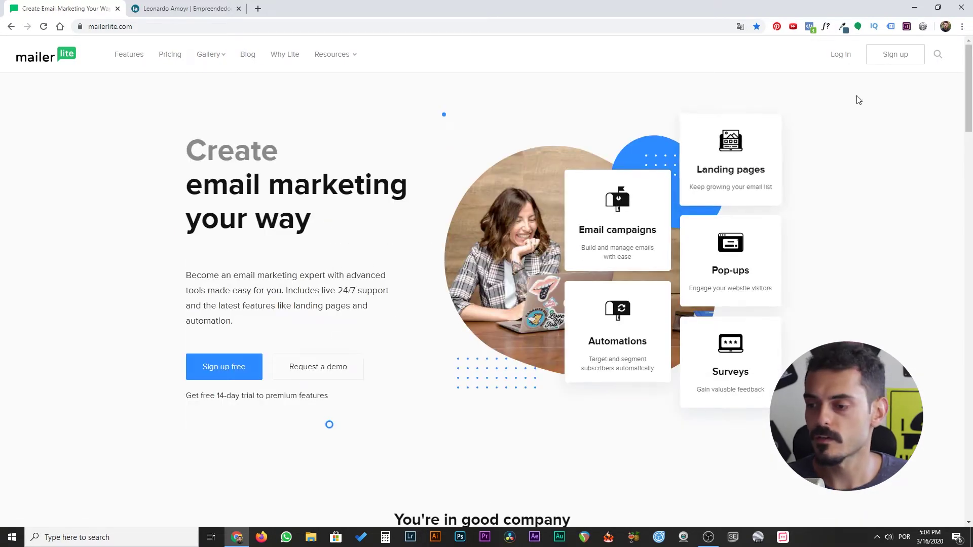
left_click(894, 56)
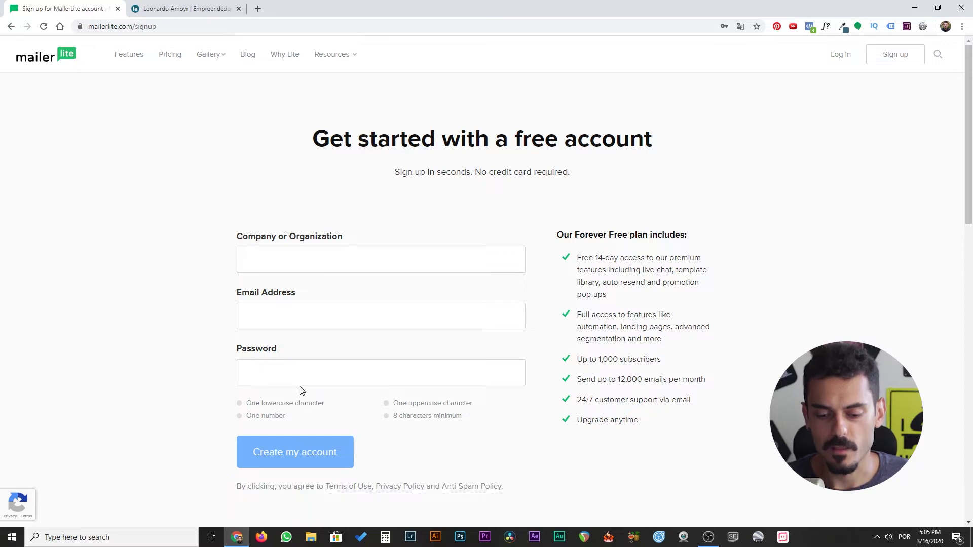
scroll(293, 417, "down", 1)
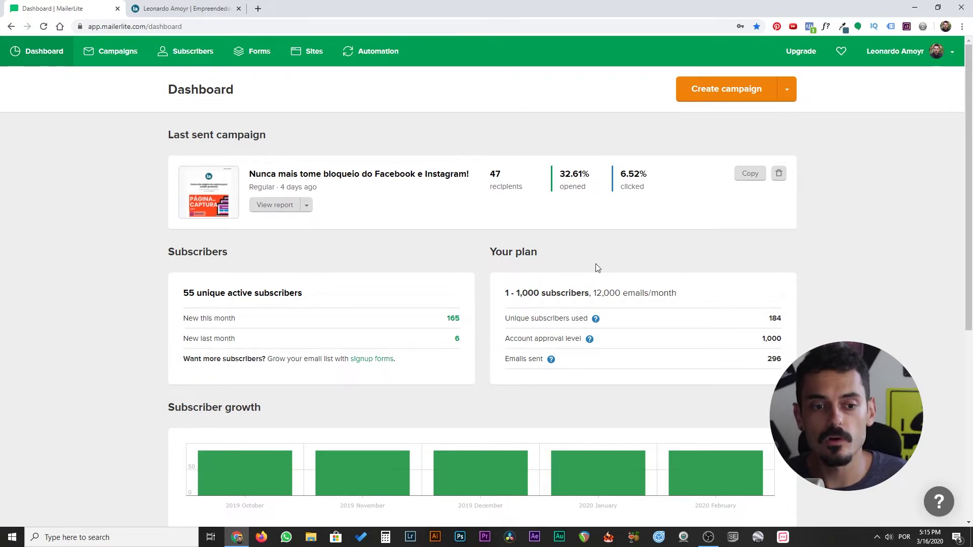
Examine the dashboard's last sent campaign, subscriber, plan, growth and monthly campaign statistics sections.
scroll(400, 337, "down", 1)
scroll(401, 337, "down", 4)
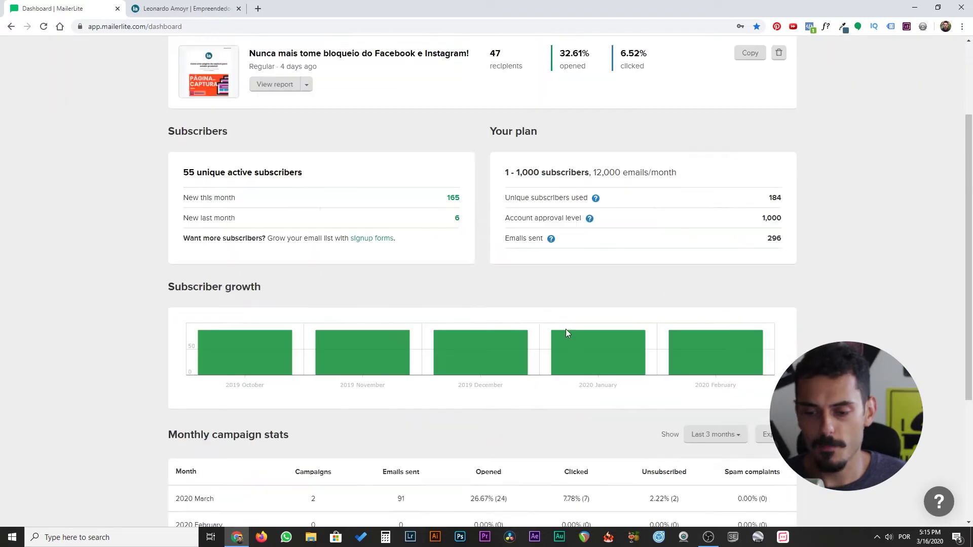
scroll(566, 332, "up", 6)
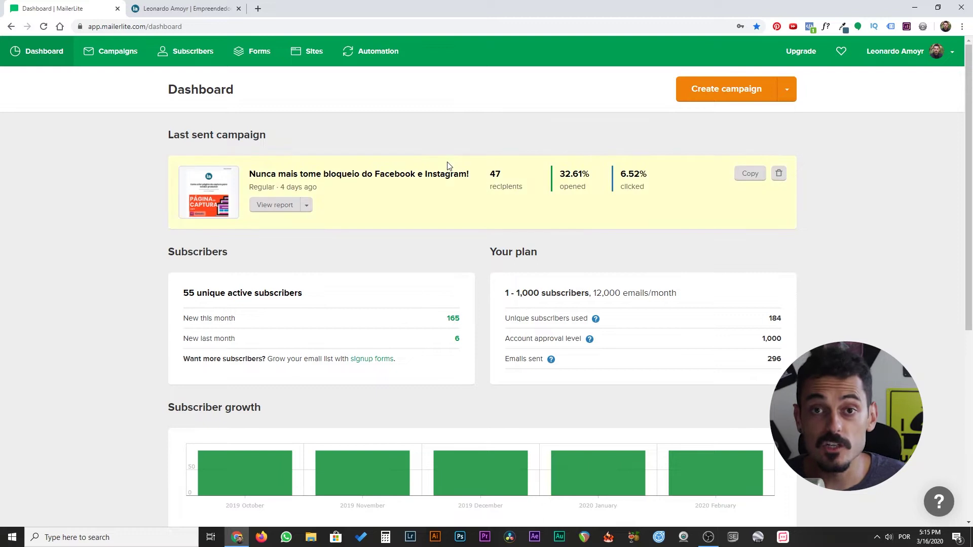
right_click(834, 170)
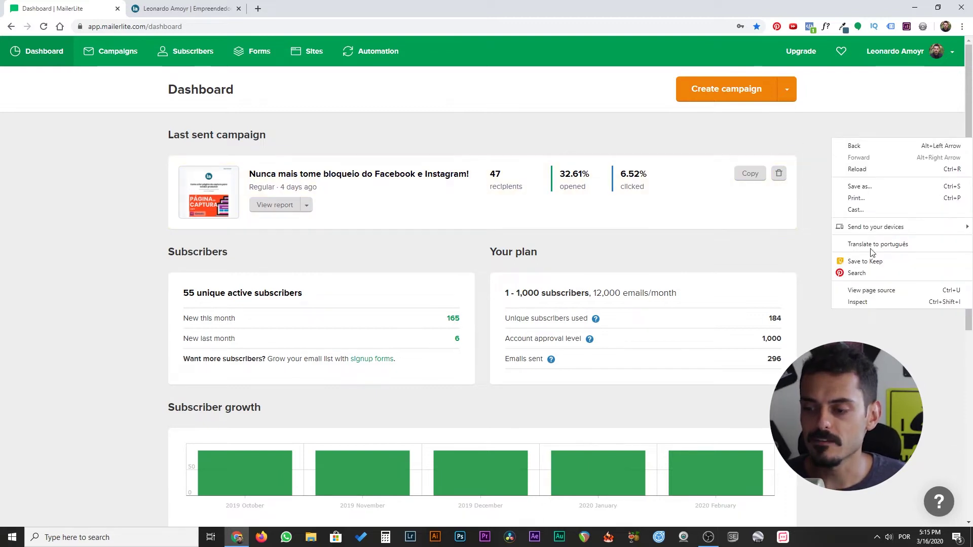
left_click(846, 334)
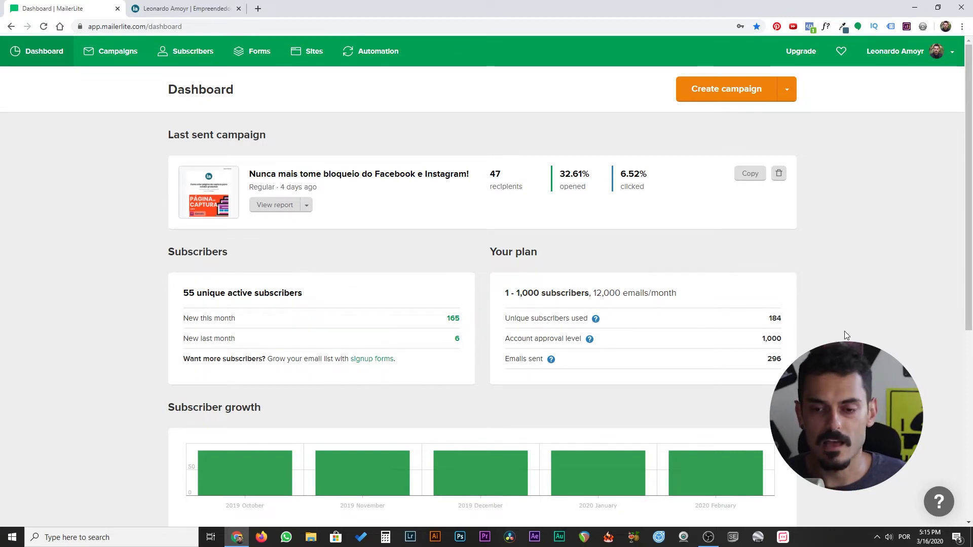
mouse_move(509, 168)
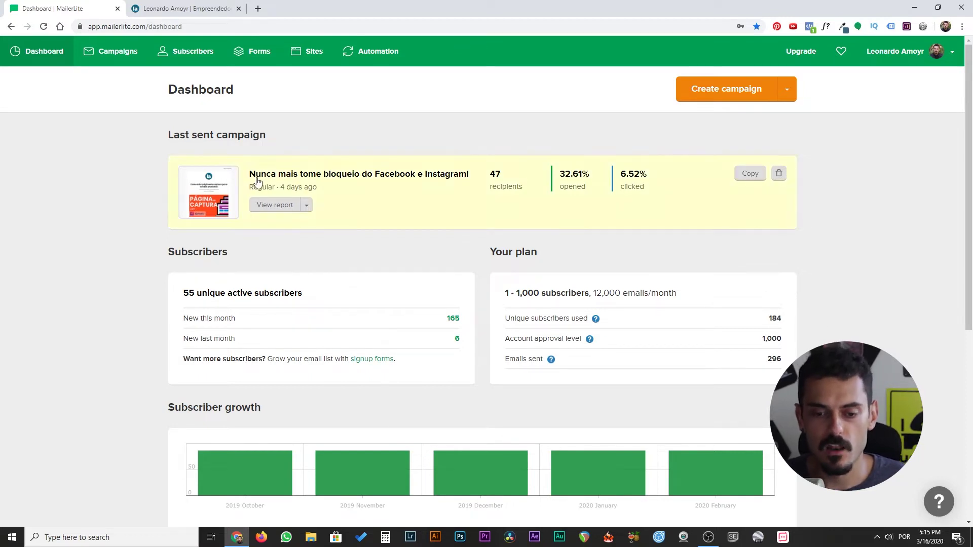
scroll(381, 232, "down", 5)
scroll(381, 232, "up", 5)
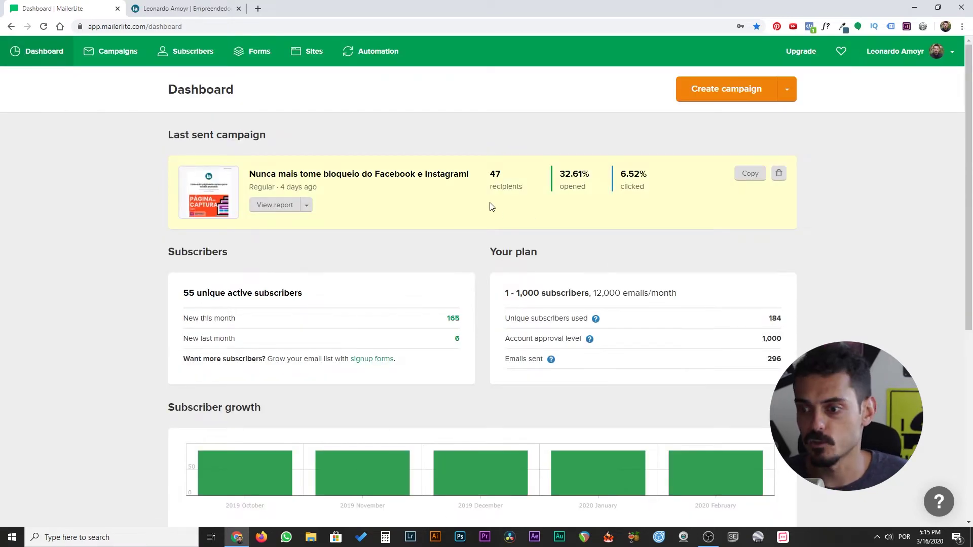
Open the account's domain settings and go on to the company profile settings.
left_click(910, 55)
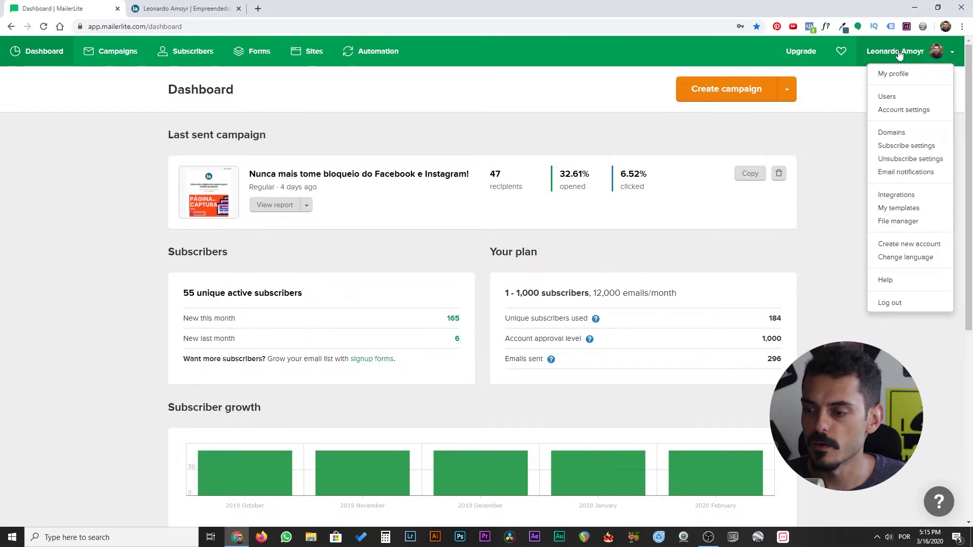
left_click(893, 134)
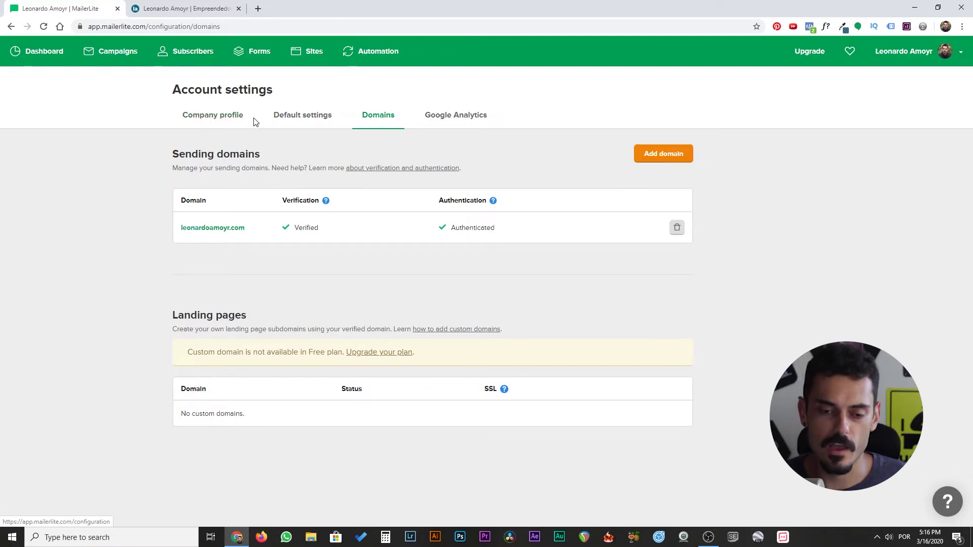
left_click(210, 119)
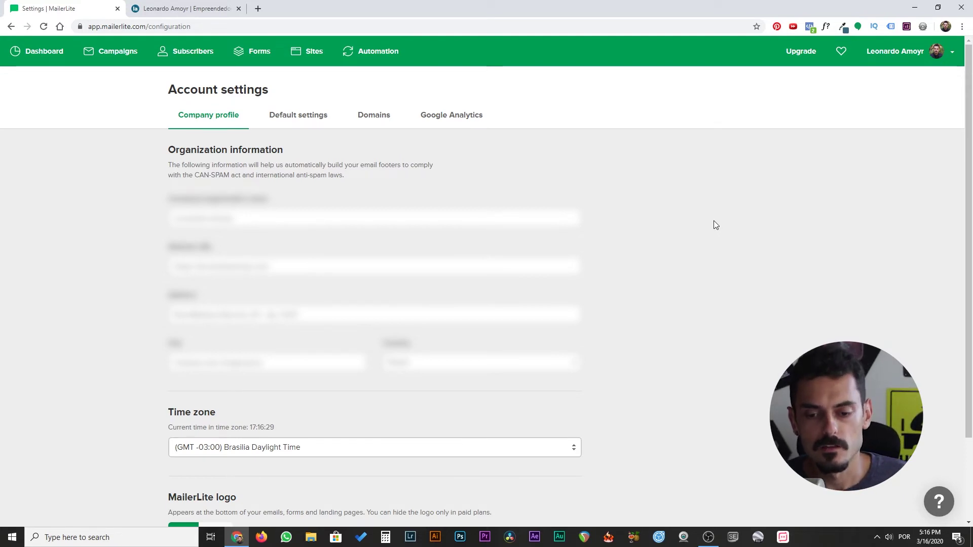
Review the account's default settings for sender, logo, social links, company details and unsubscribe disclaimer.
left_click(311, 118)
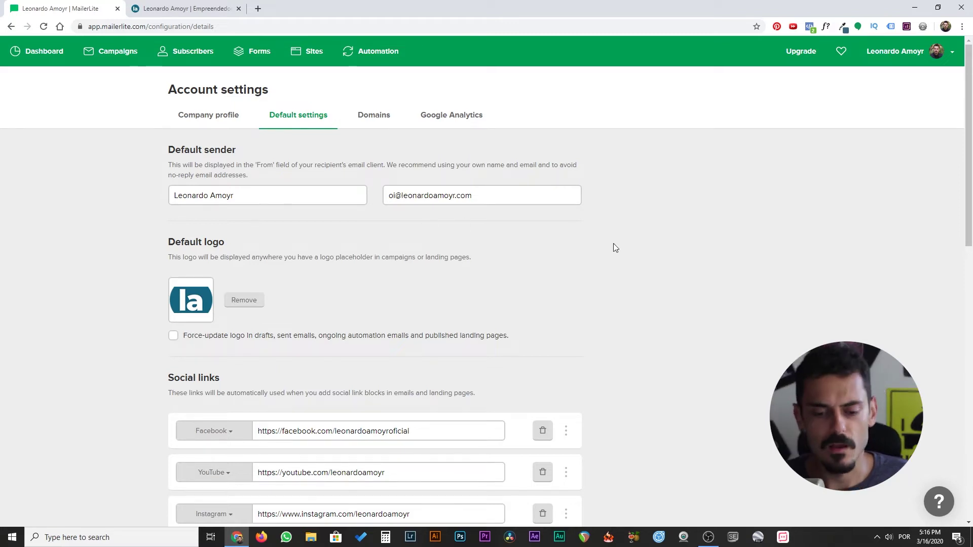
scroll(646, 240, "down", 3)
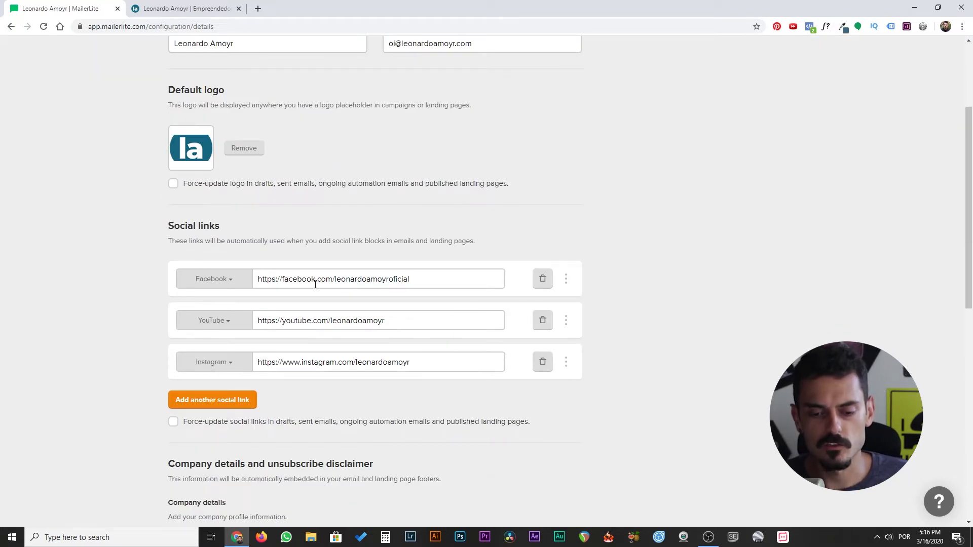
scroll(349, 269, "down", 3)
scroll(399, 267, "down", 1)
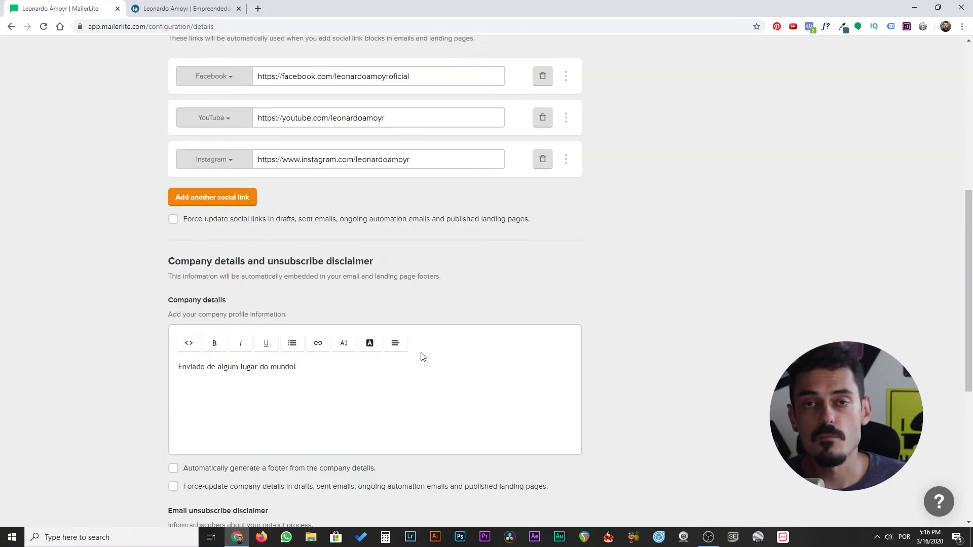
scroll(436, 347, "down", 6)
scroll(436, 346, "up", 10)
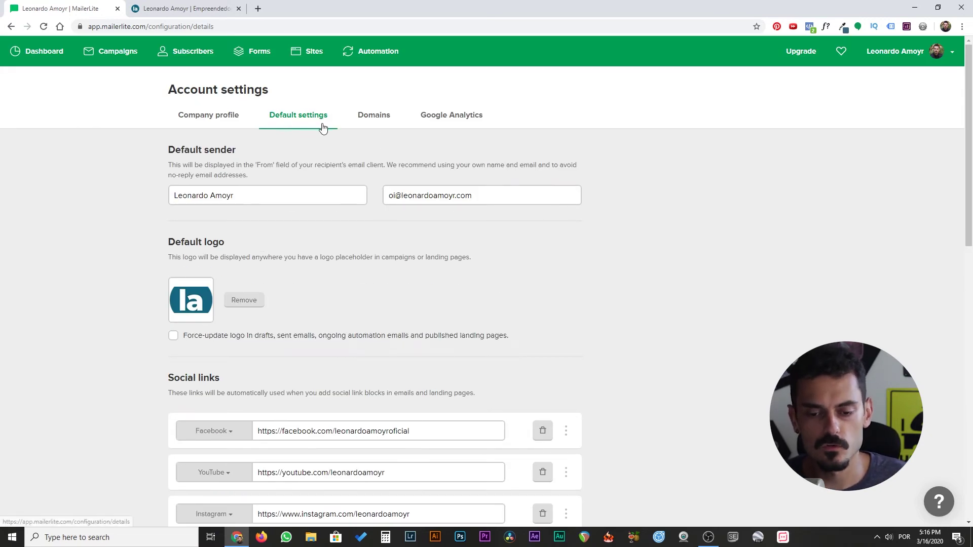
Open the verification form for adding a sending domain in the domain settings and cancel it.
left_click(375, 123)
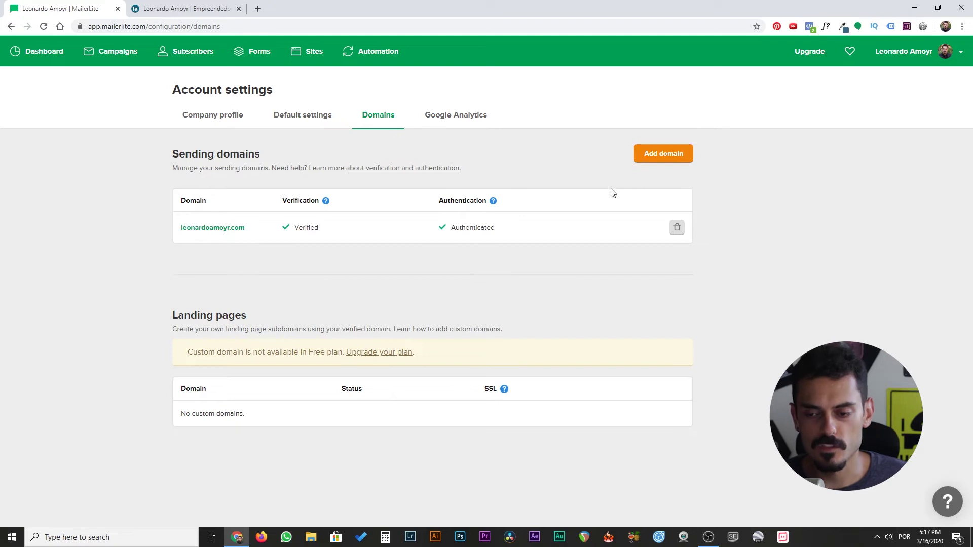
left_click(663, 156)
left_click(395, 154)
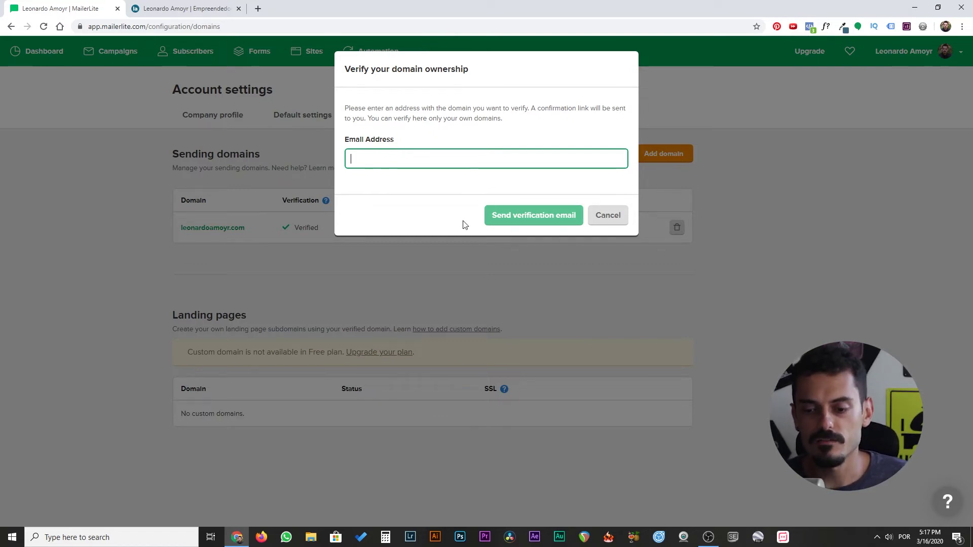
left_click(602, 218)
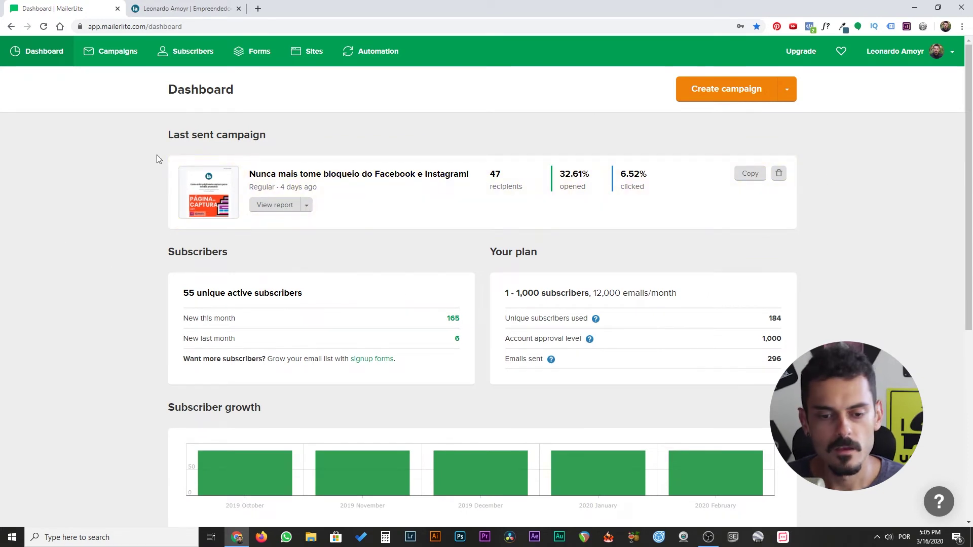
Translate the MailerLite dashboard into Portuguese and look through the translated statistics.
left_click(668, 26)
left_click(901, 164)
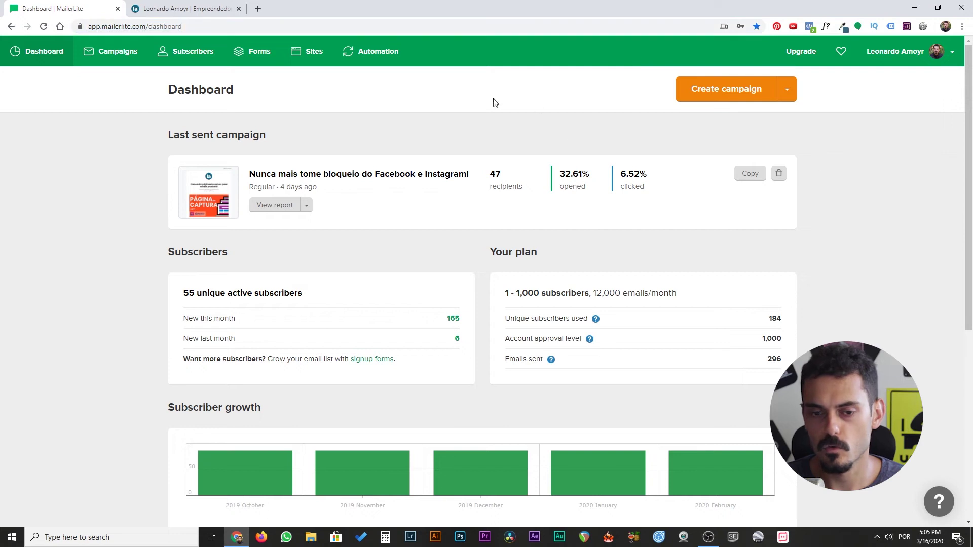
right_click(910, 236)
left_click(861, 343)
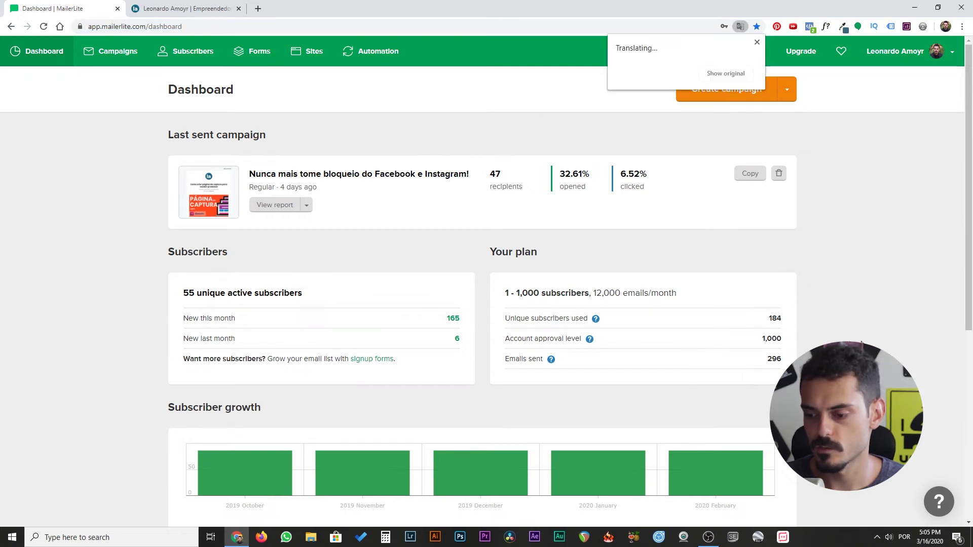
left_click(757, 41)
scroll(715, 311, "down", 5)
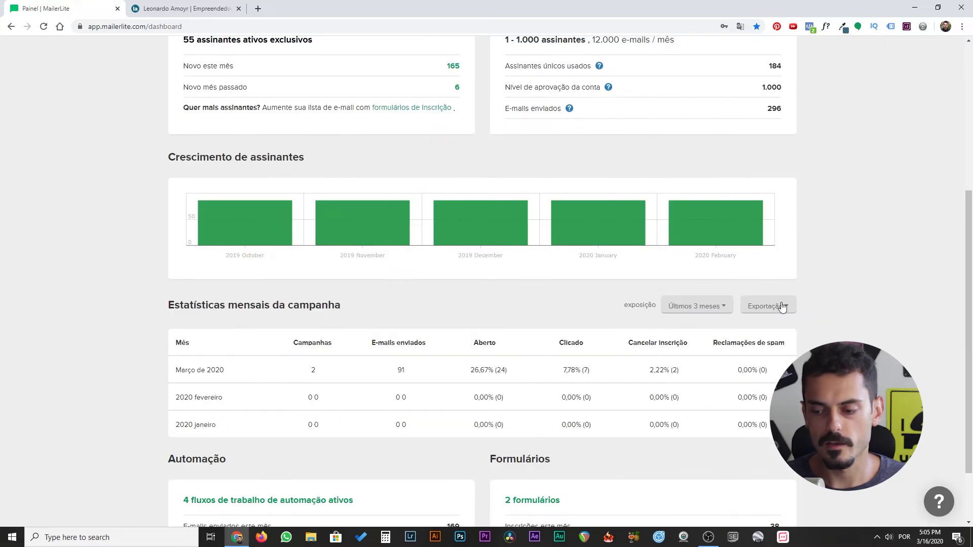
Restore the translated dashboard to its original English text.
right_click(838, 199)
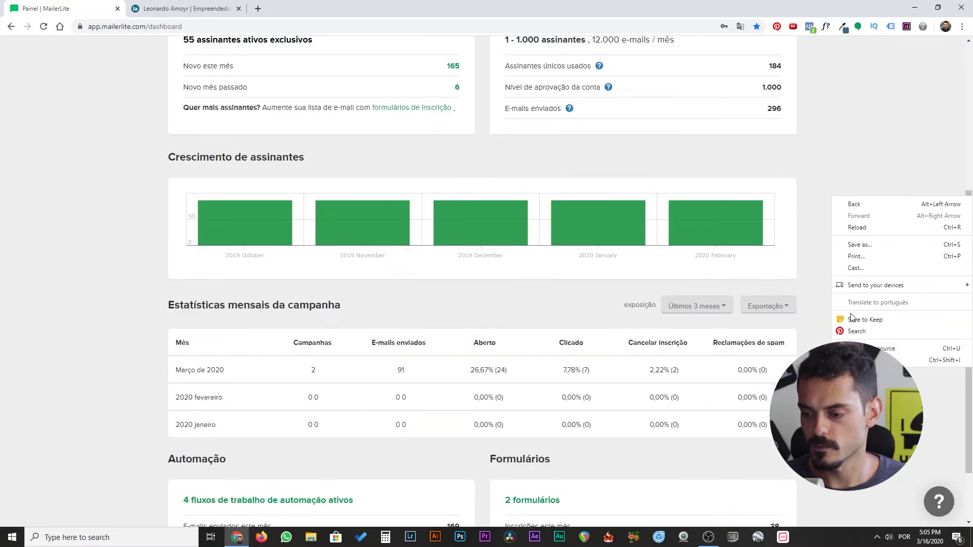
key("Escape")
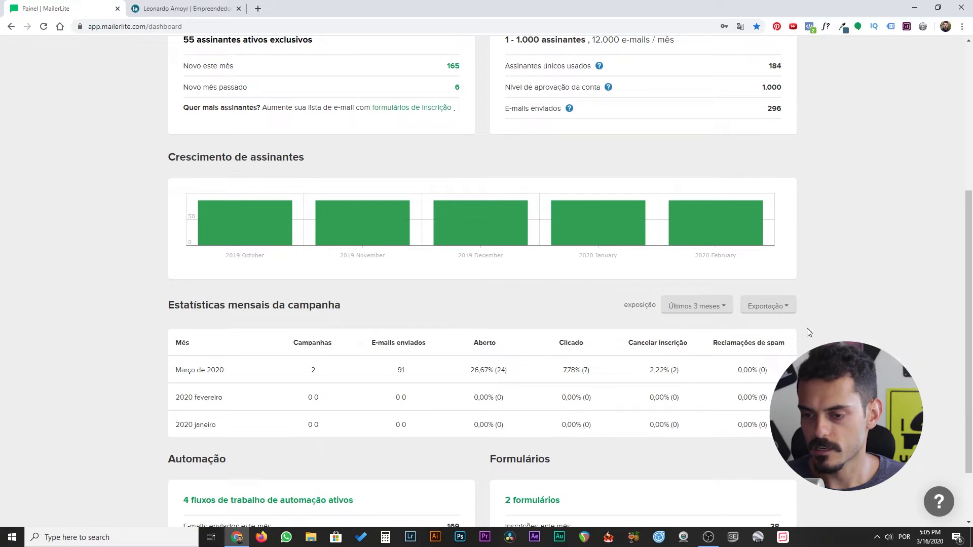
left_click(739, 28)
left_click(694, 76)
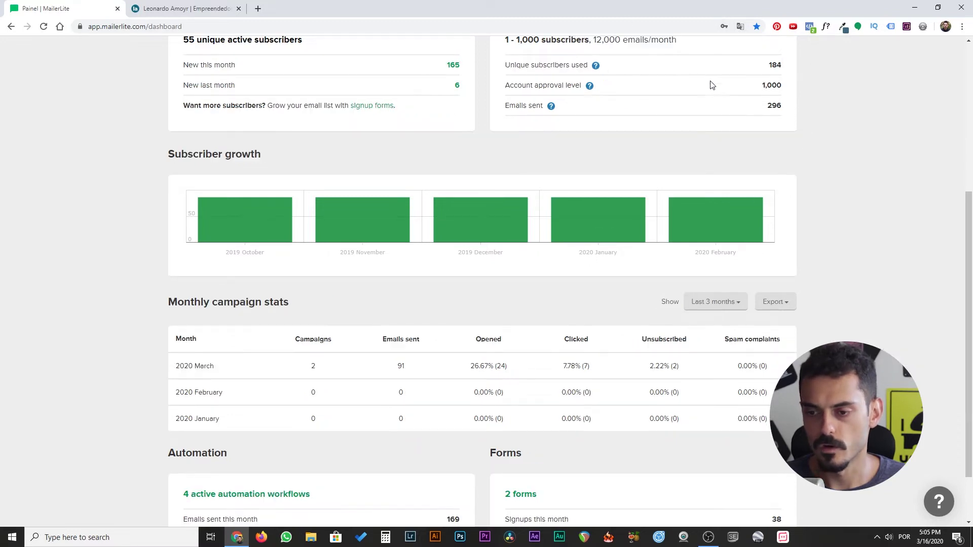
Examine the Subscribers and Your plan sections of the dashboard.
scroll(817, 123, "up", 5)
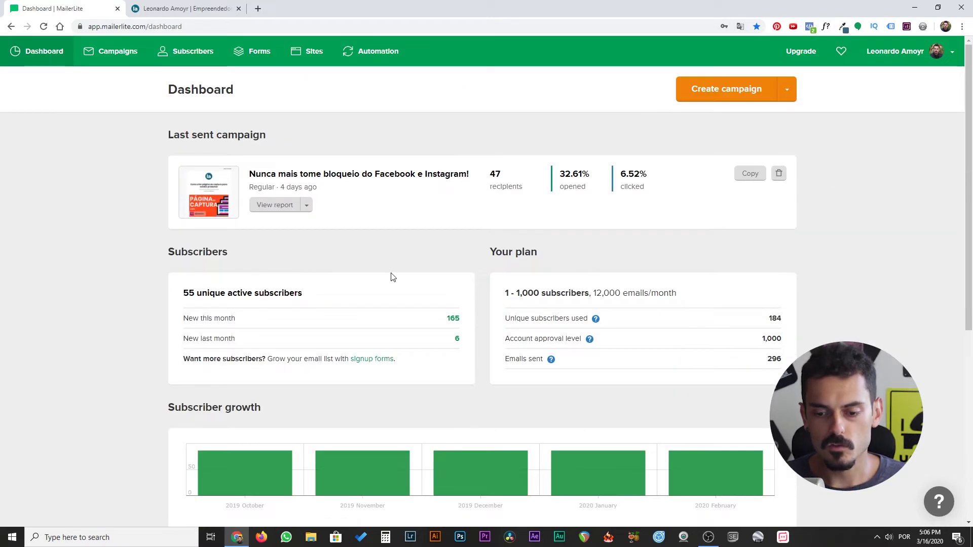
scroll(392, 277, "down", 1)
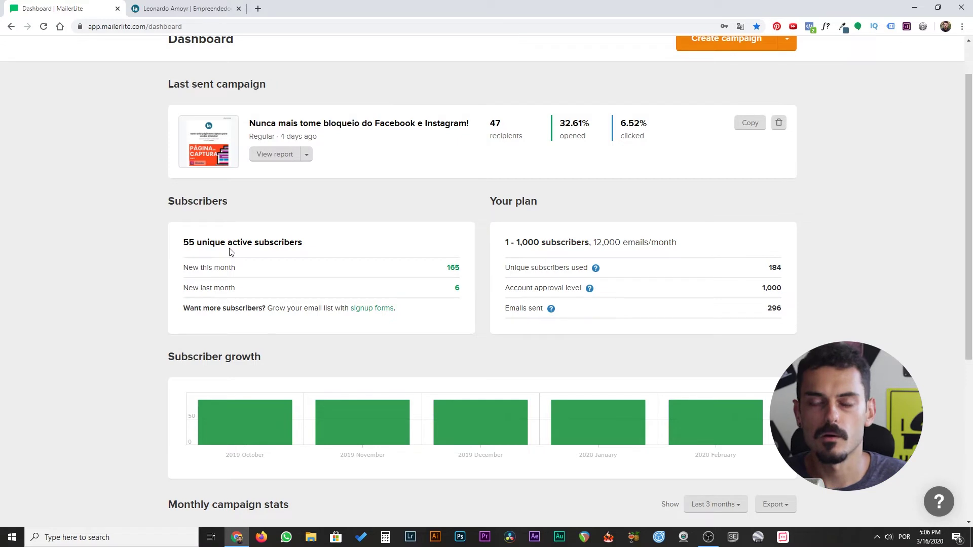
scroll(617, 236, "down", 1)
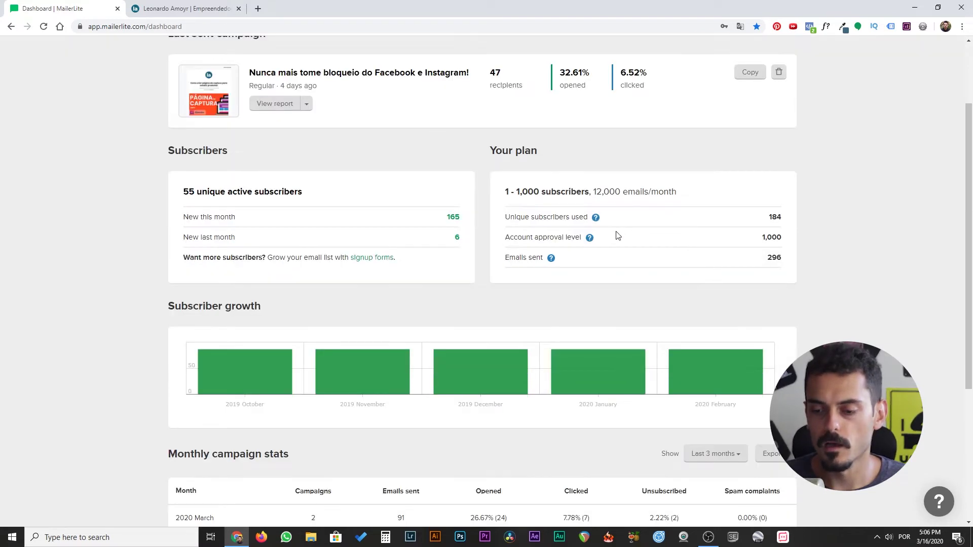
Check the monthly email allowance listed for the current plan on the dashboard.
left_click_drag(516, 192, 675, 191)
left_click(596, 191)
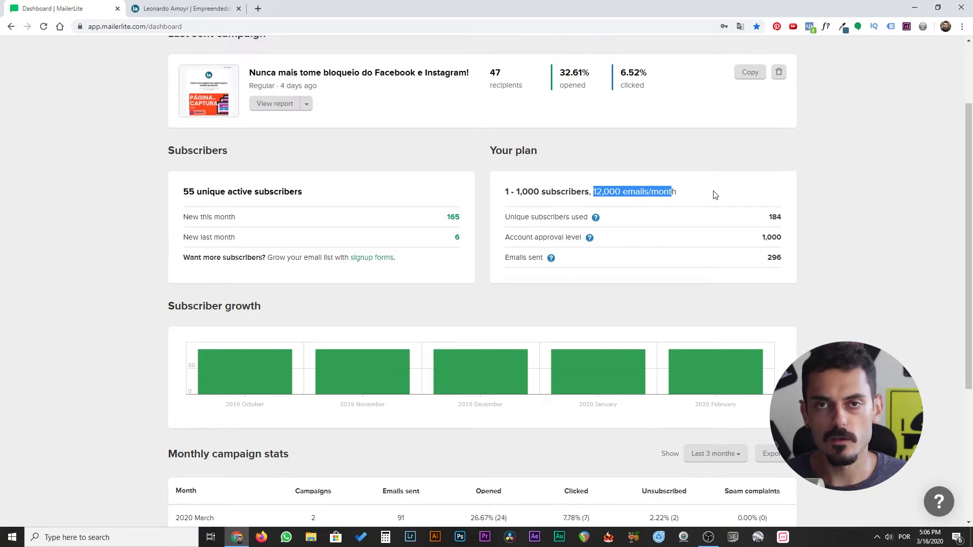
scroll(680, 211, "up", 2)
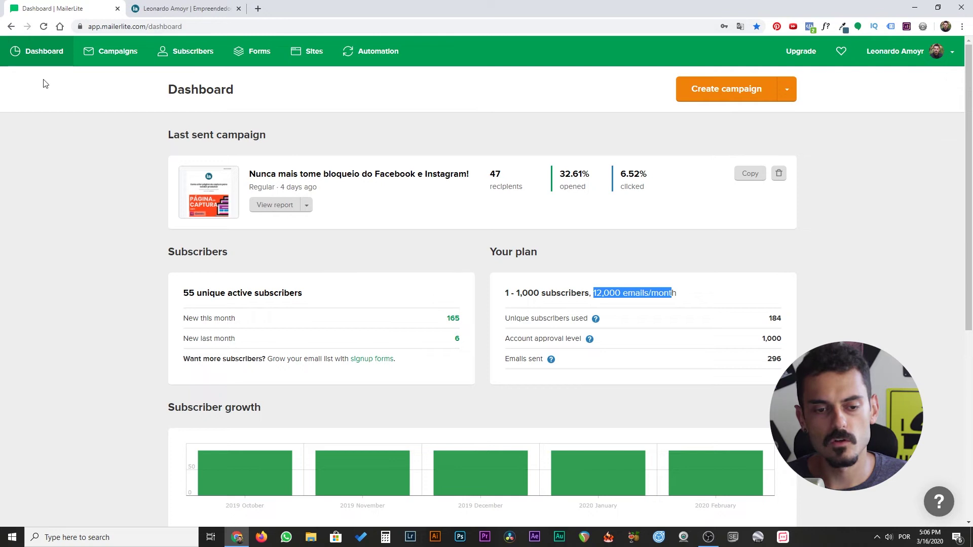
View the sent campaigns, then the full subscriber list and its groups.
left_click(115, 55)
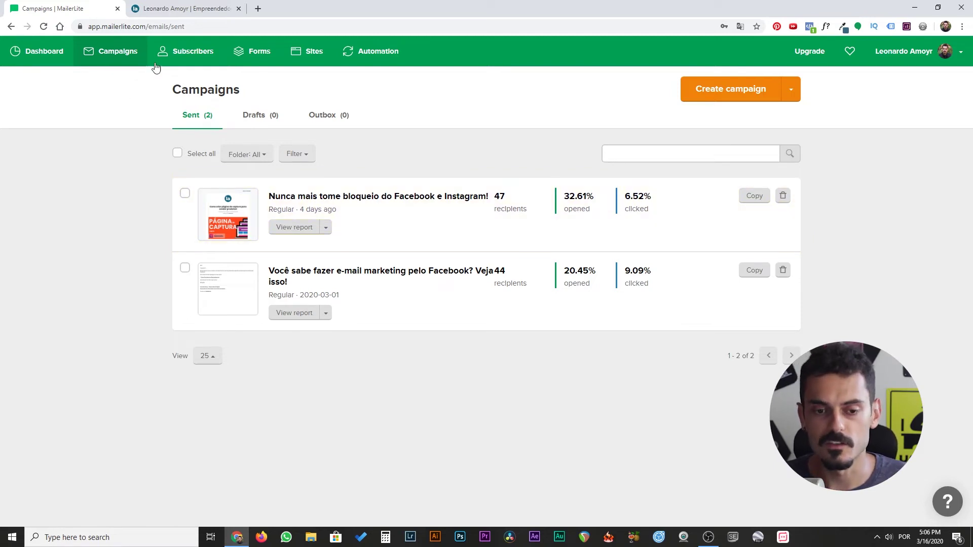
left_click(186, 59)
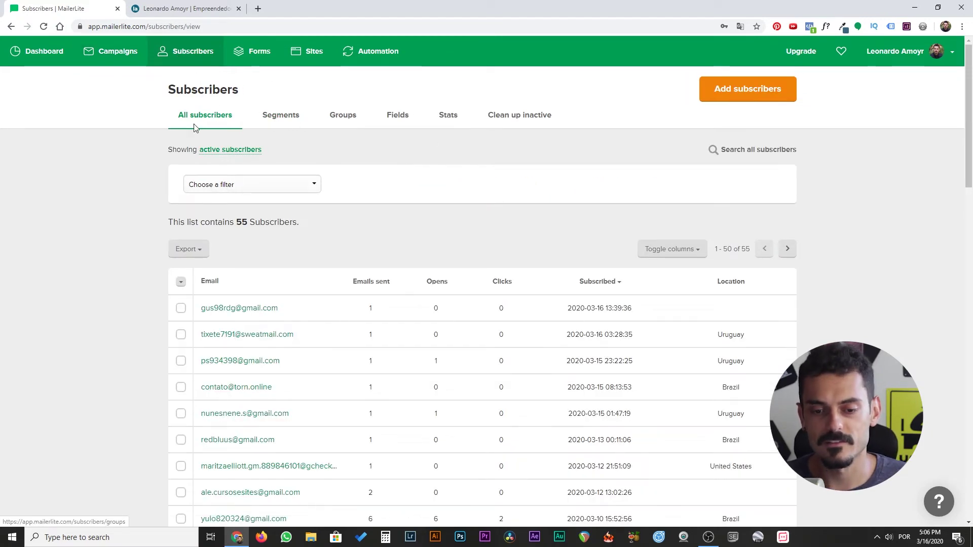
left_click(349, 117)
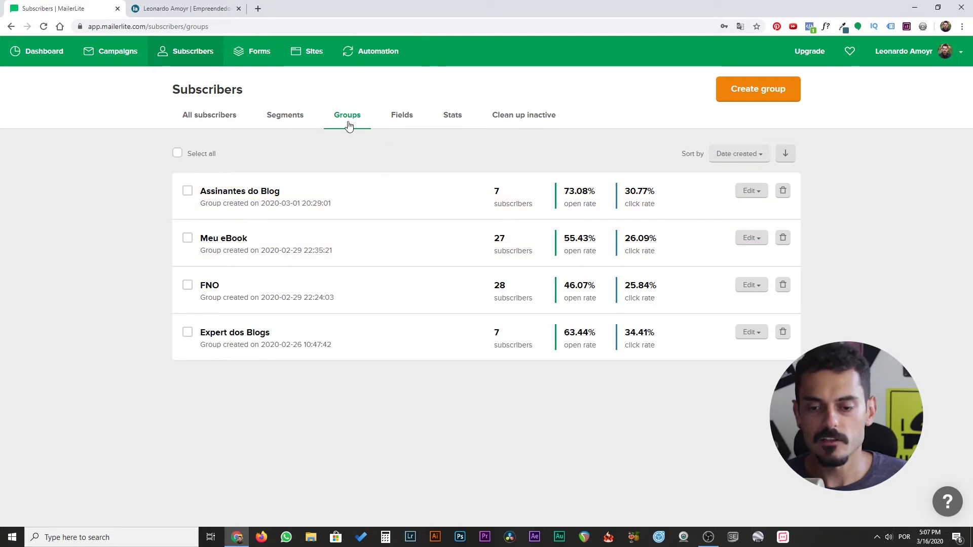
Examine the subscriber fields with their merge tags, highlighting the Name tag, and view the subscriber statistics.
left_click(401, 120)
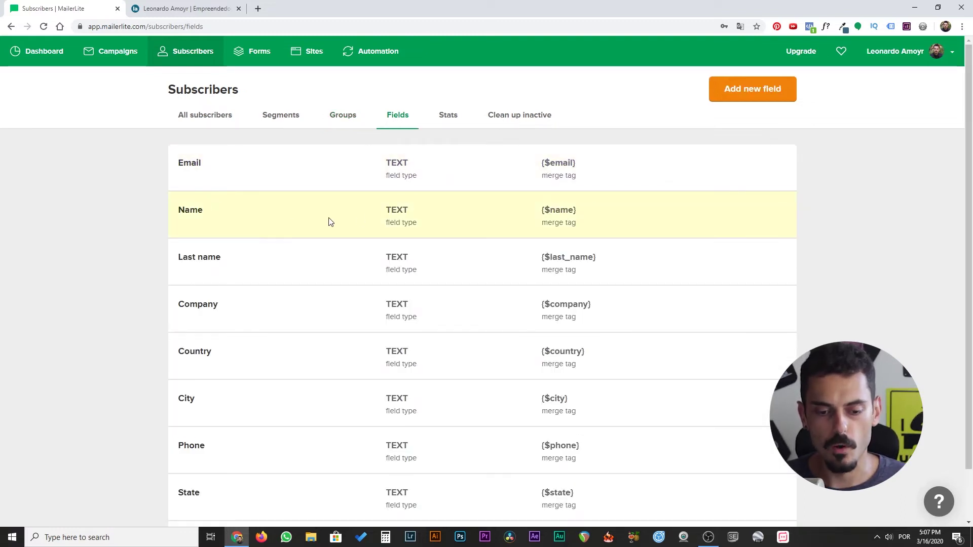
scroll(328, 222, "down", 2)
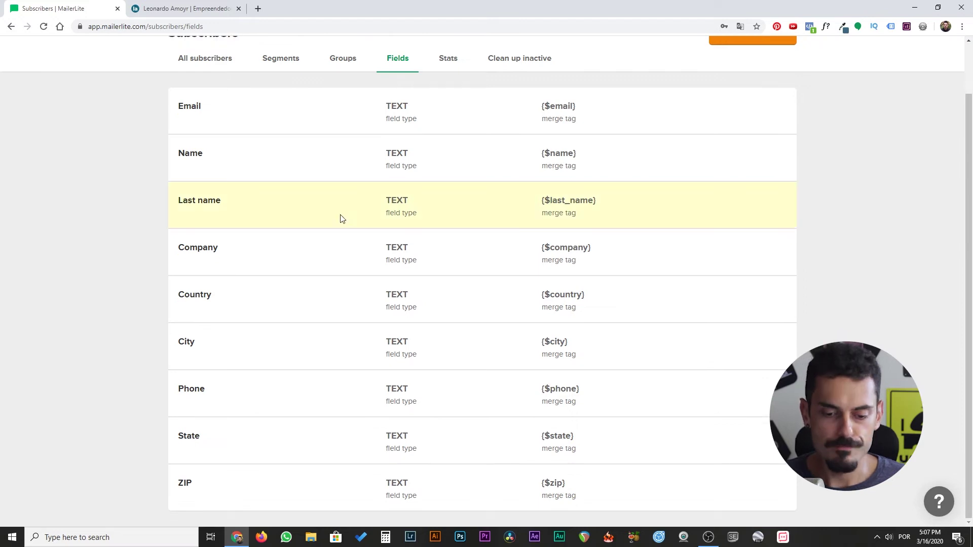
scroll(345, 276, "up", 2)
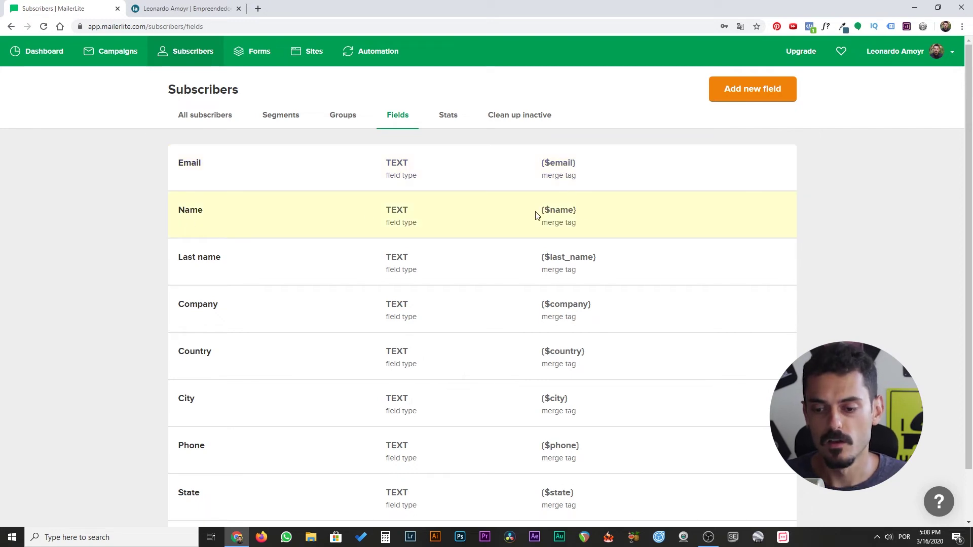
left_click_drag(541, 211, 577, 214)
left_click(577, 214)
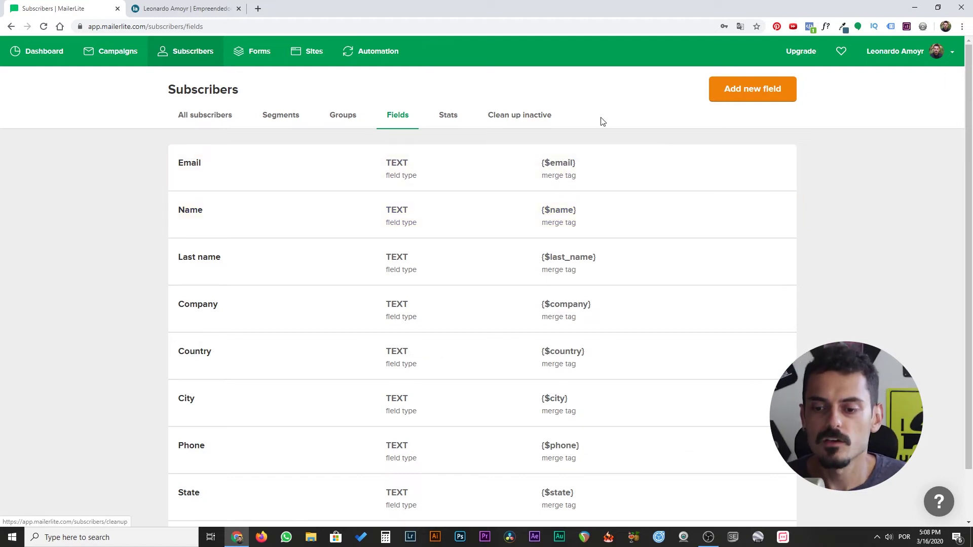
left_click(446, 119)
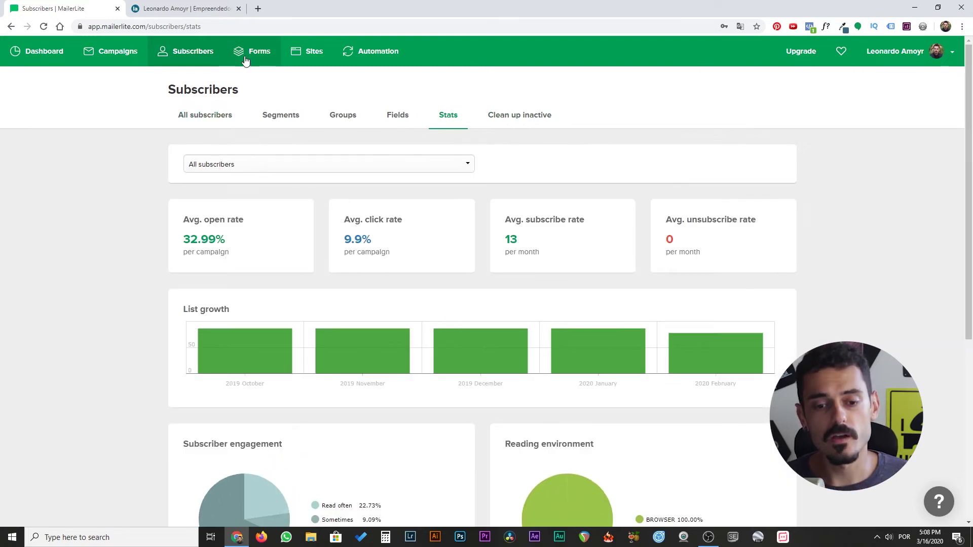
View the embedded forms and compare them with the e-mail sign-up form on the blog's home page.
left_click(245, 58)
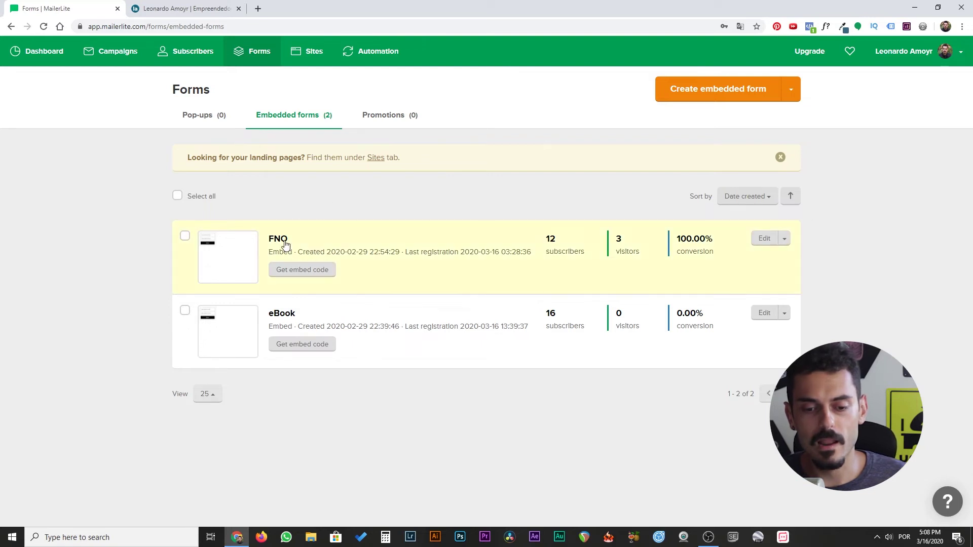
key("ctrl+Tab")
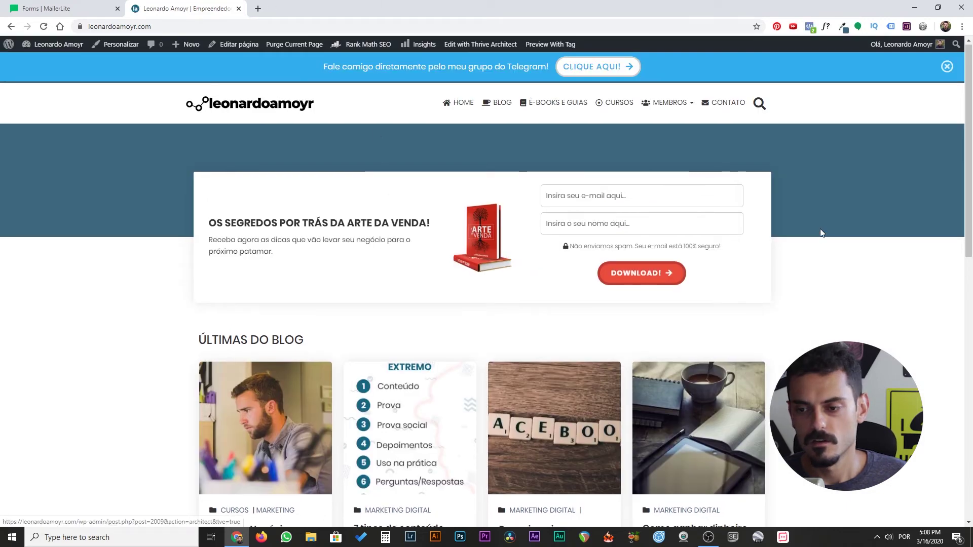
scroll(363, 354, "down", 6)
scroll(426, 321, "up", 6)
left_click(98, 14)
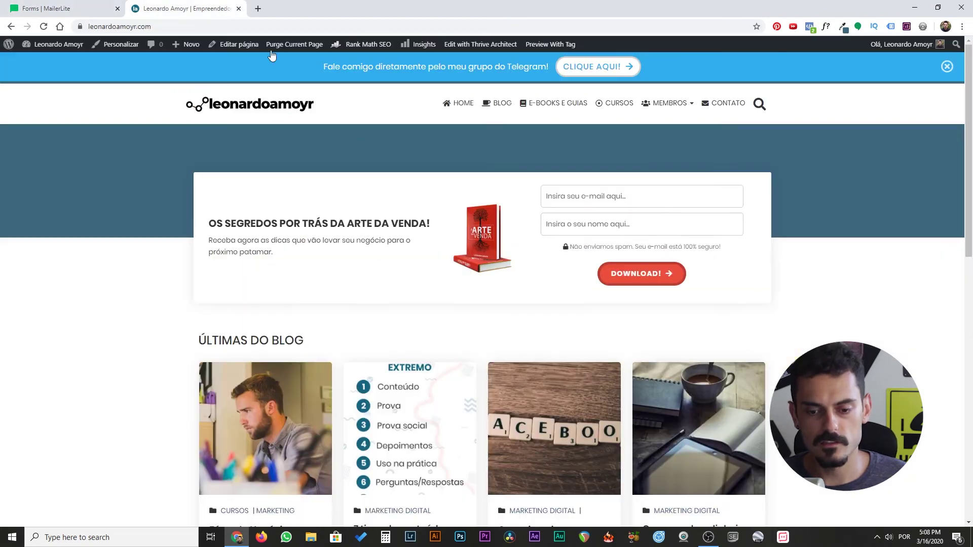
key("ctrl+Tab")
left_click(567, 191)
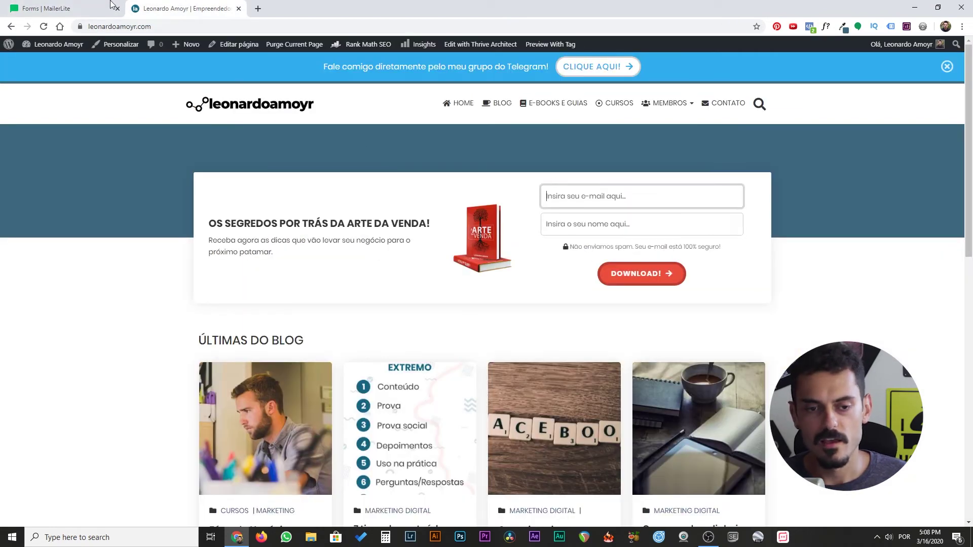
key("ctrl+Tab")
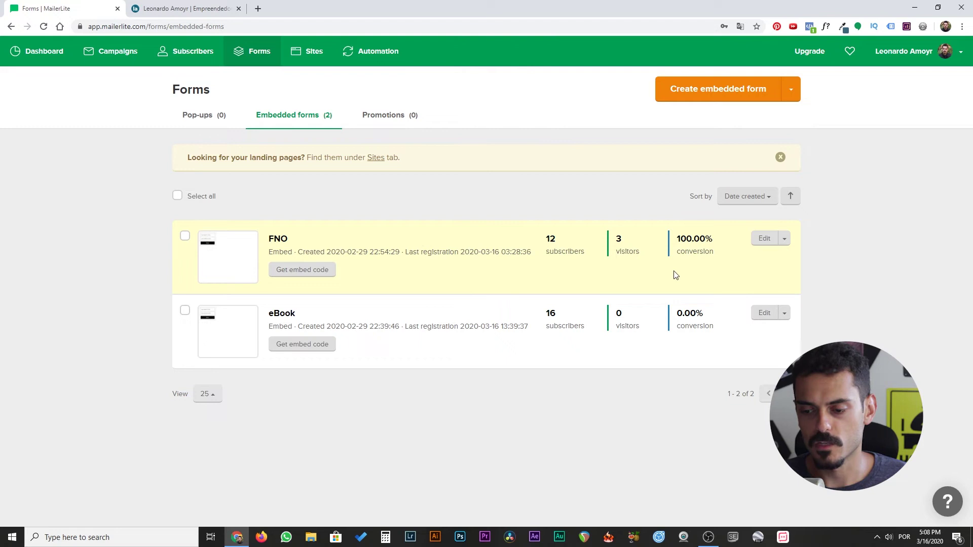
View the landing page area under Sites and the list of automation workflows.
left_click(310, 60)
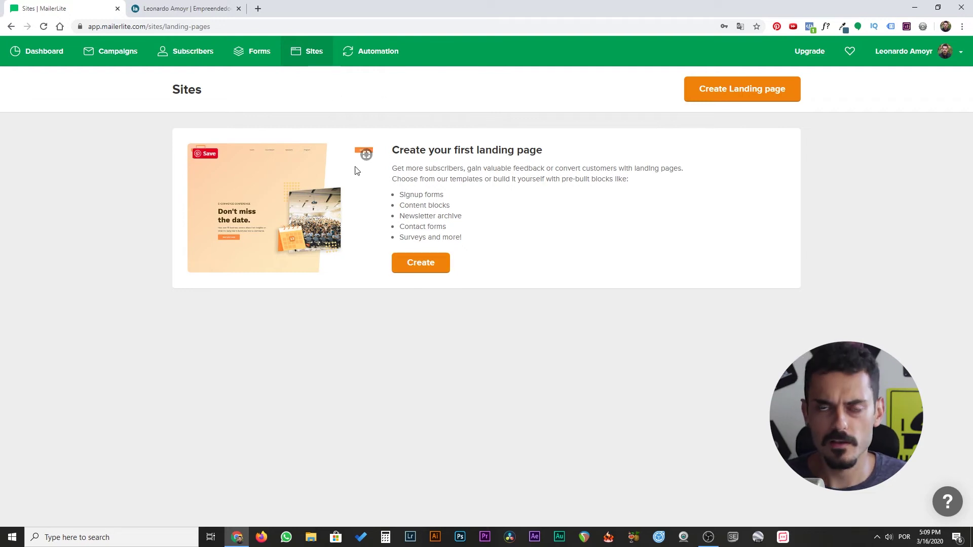
left_click(370, 65)
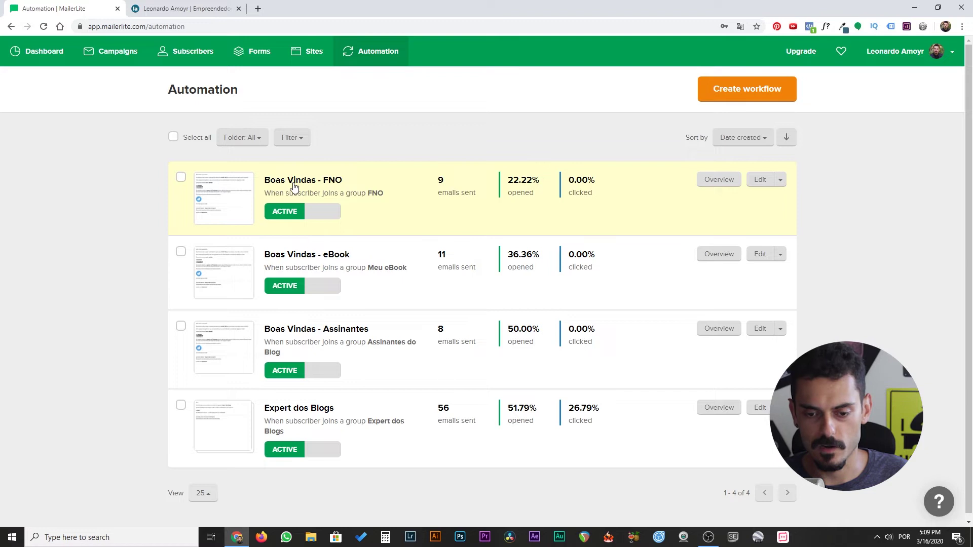
scroll(311, 353, "down", 1)
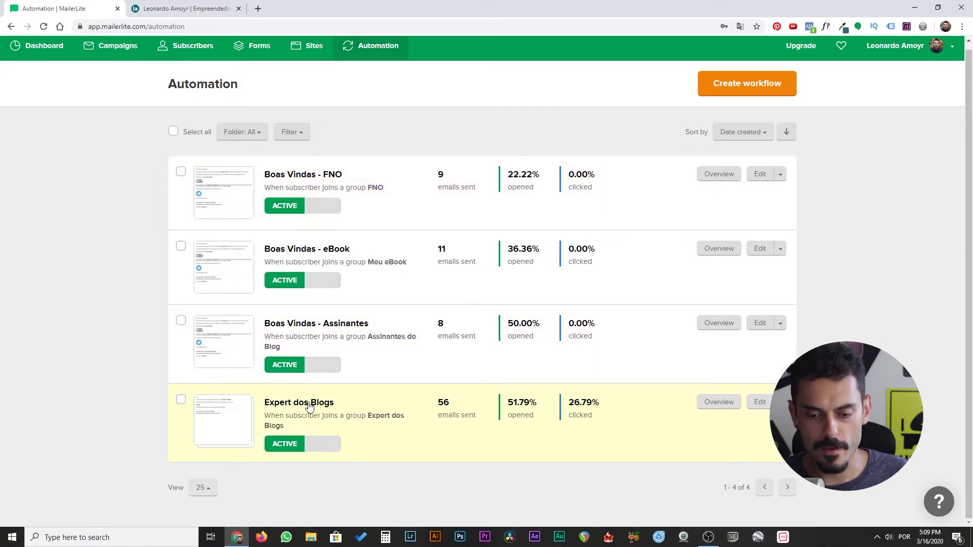
Open the Expert dos Blogs workflow in the editor, examine its sequence of emails and delays, and leave it.
left_click(320, 405)
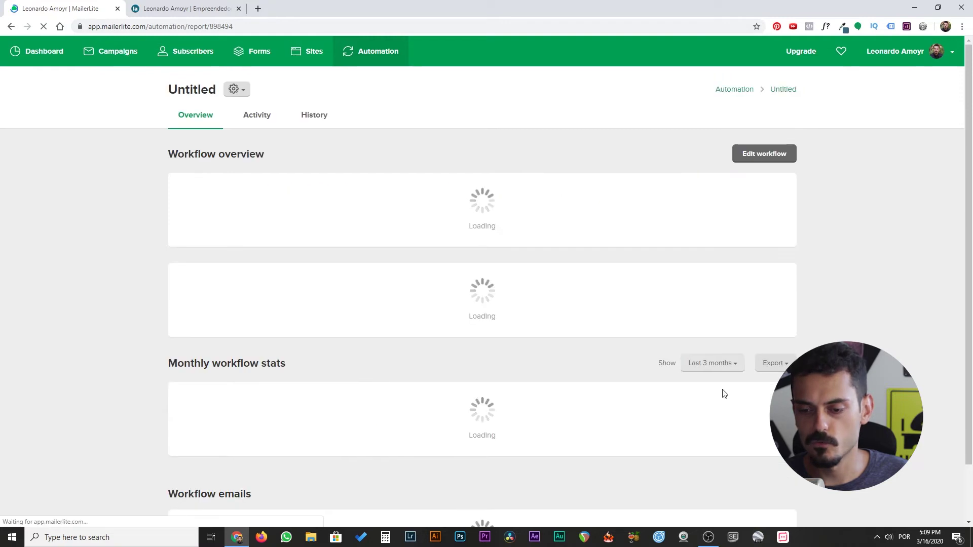
left_click(755, 154)
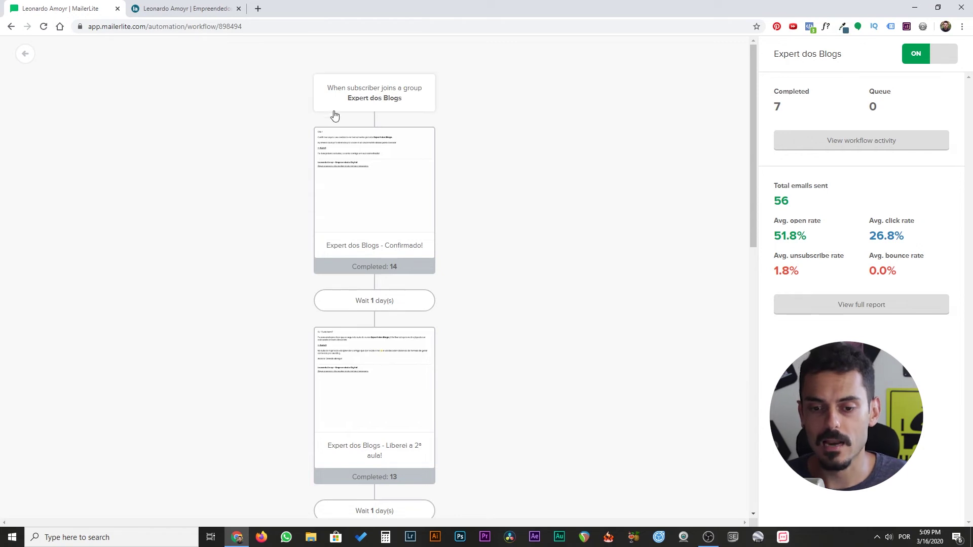
scroll(447, 78, "down", 2)
scroll(325, 114, "up", 1)
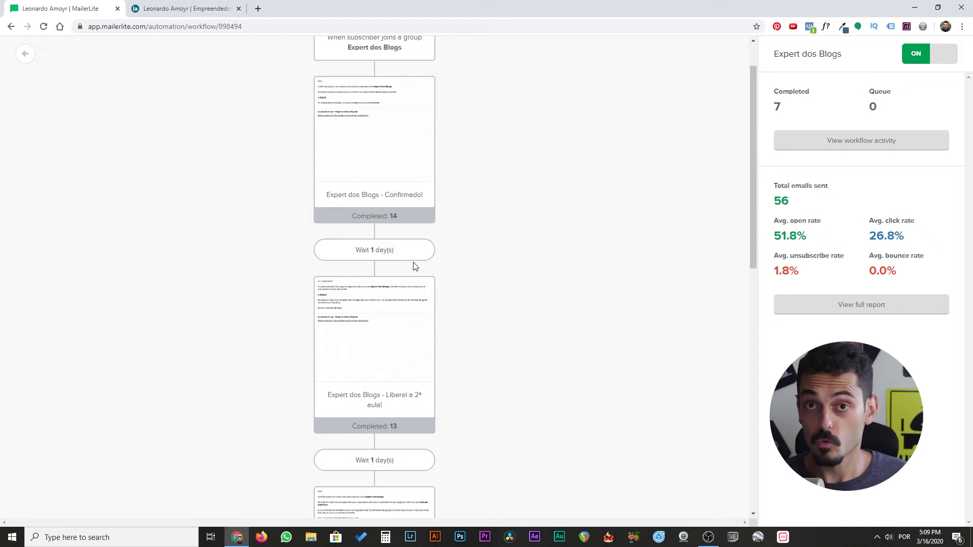
scroll(460, 257, "down", 2)
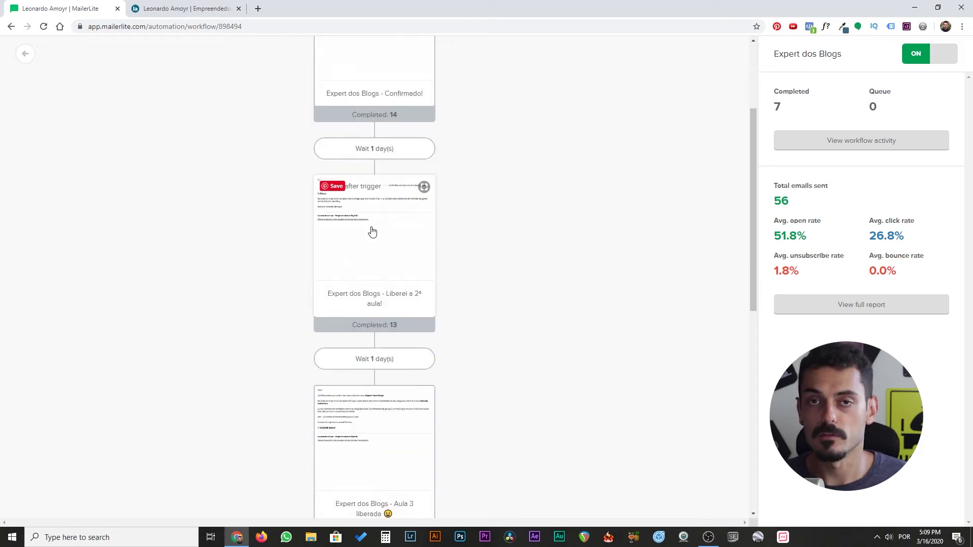
scroll(371, 231, "down", 3)
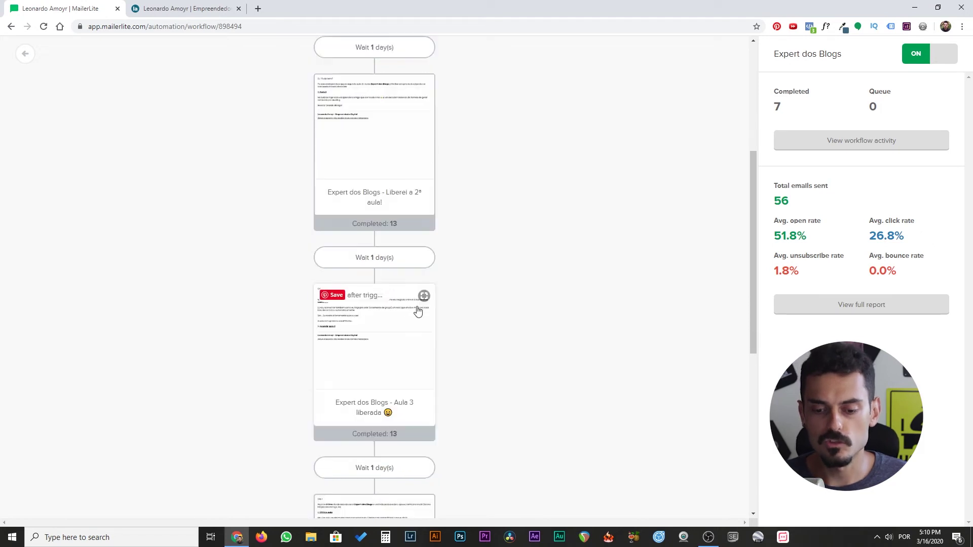
scroll(458, 313, "down", 2)
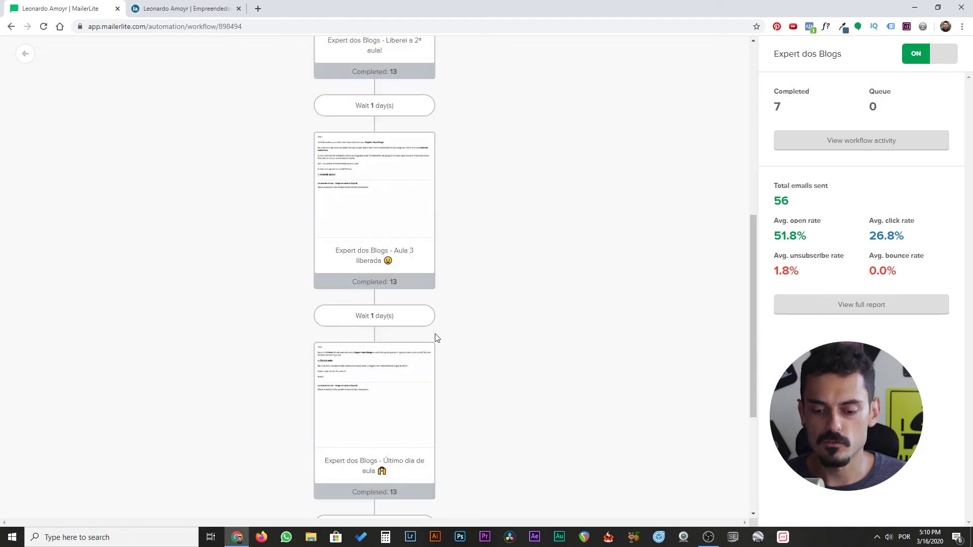
scroll(437, 338, "down", 4)
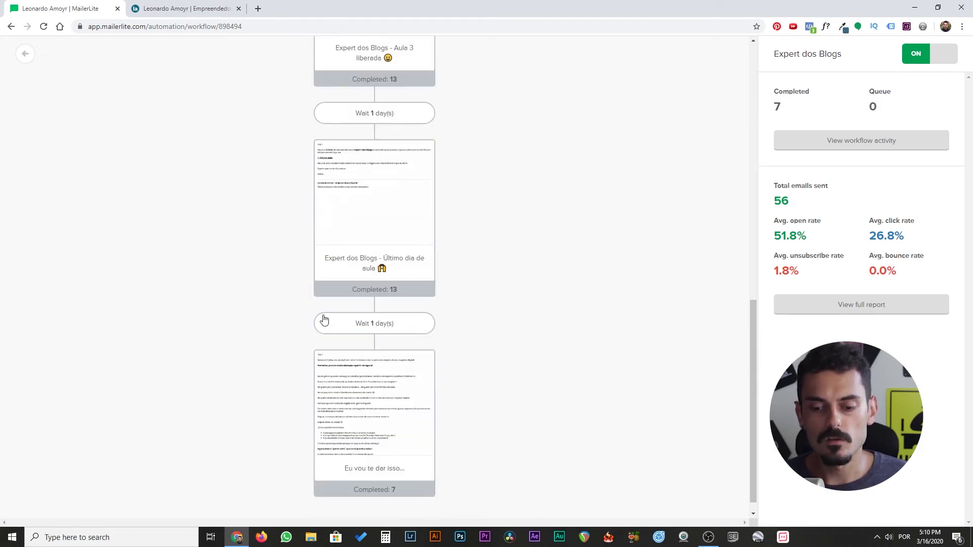
scroll(413, 327, "down", 1)
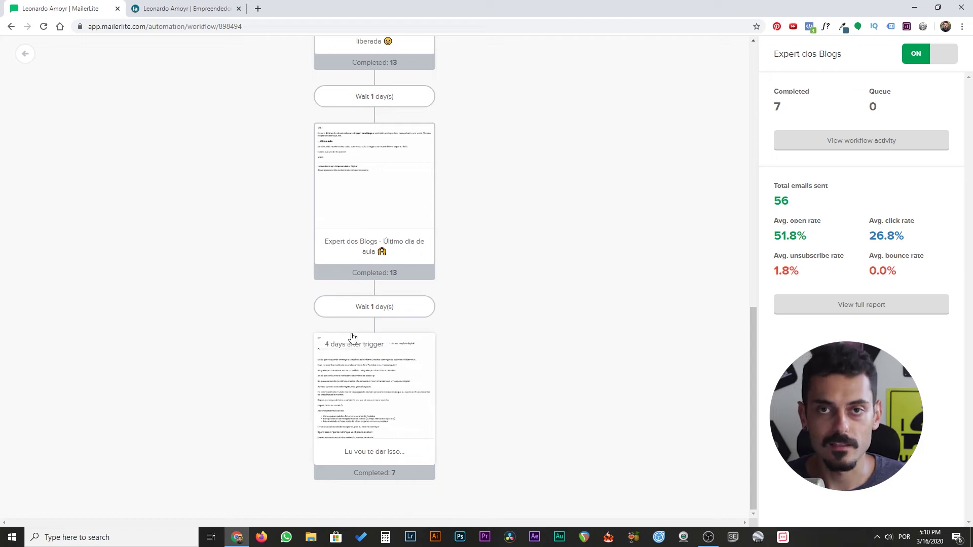
scroll(353, 337, "up", 12)
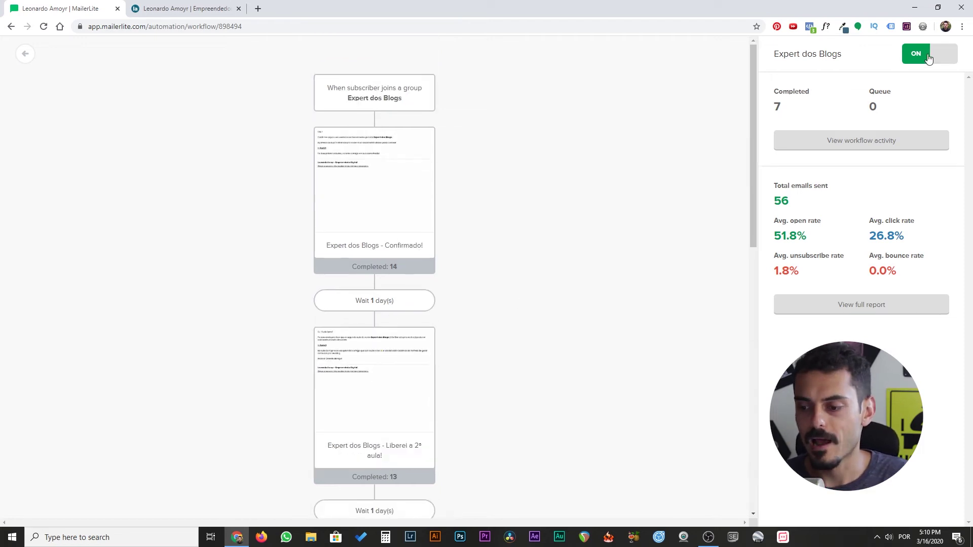
left_click(24, 56)
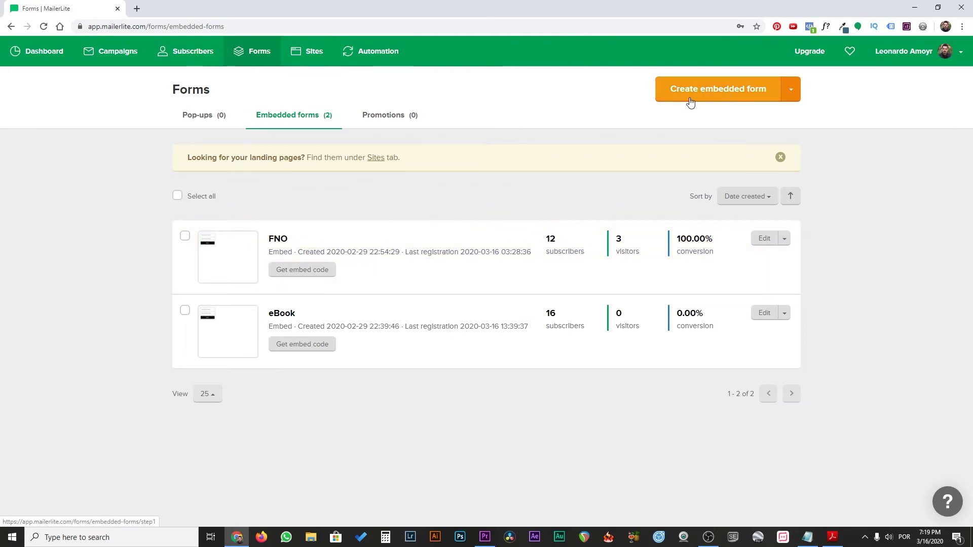
Create an embedded form named "Formulário Teste" and assign it to the Meu eBook subscriber group.
left_click(740, 94)
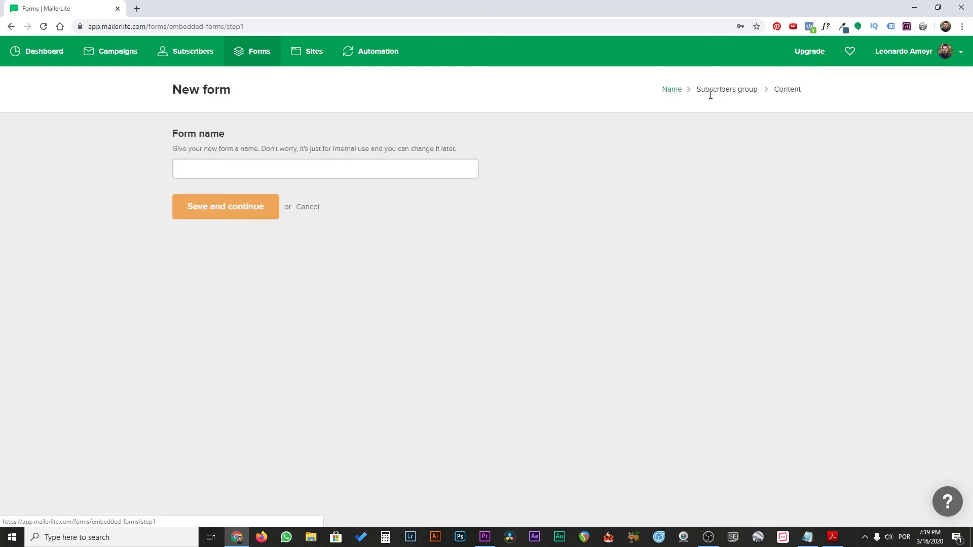
left_click(216, 171)
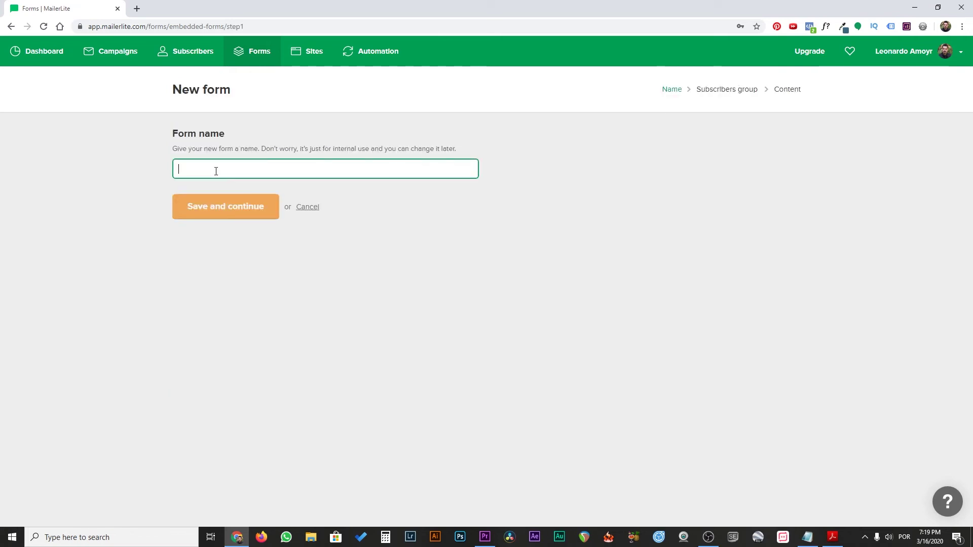
type("Formulátio")
key("BackSpace")
key("BackSpace")
type("rio Teste")
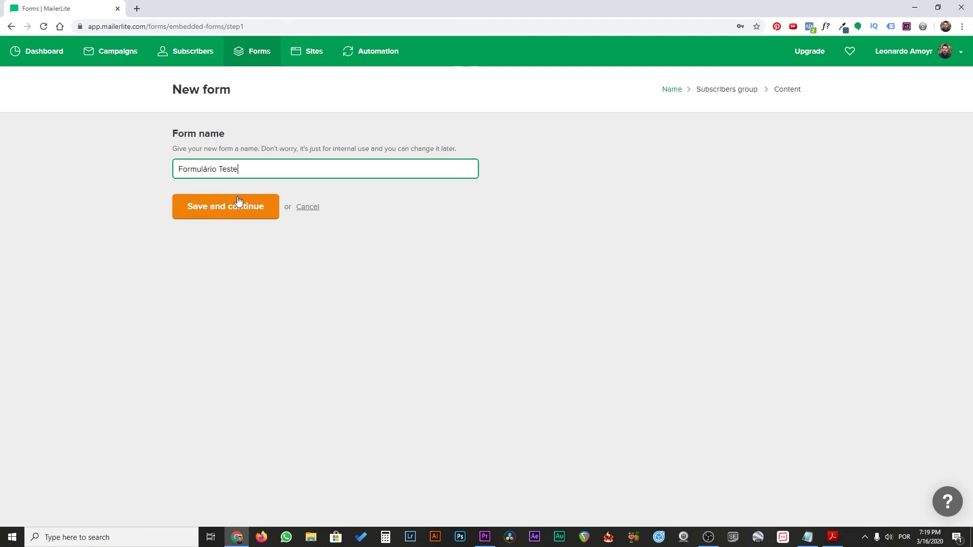
left_click(234, 208)
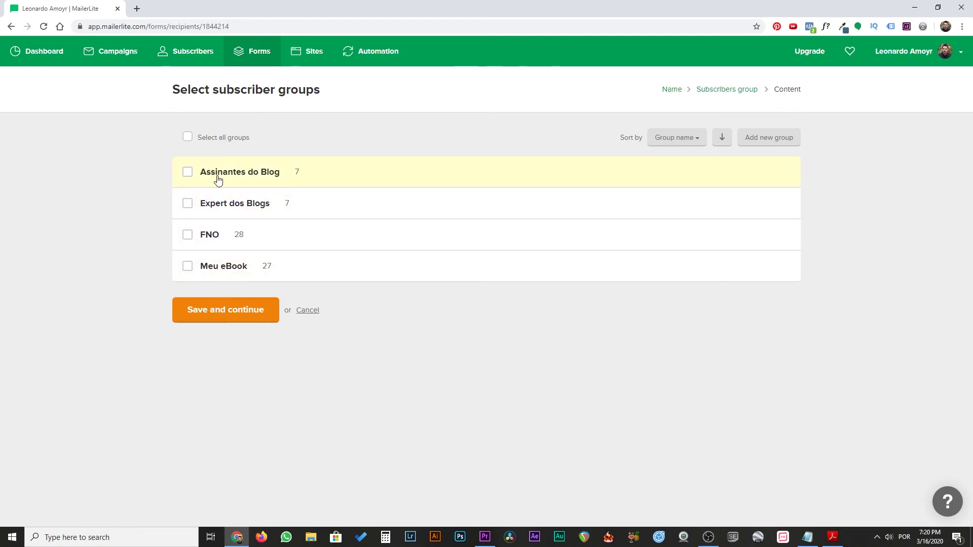
left_click(187, 268)
left_click(228, 308)
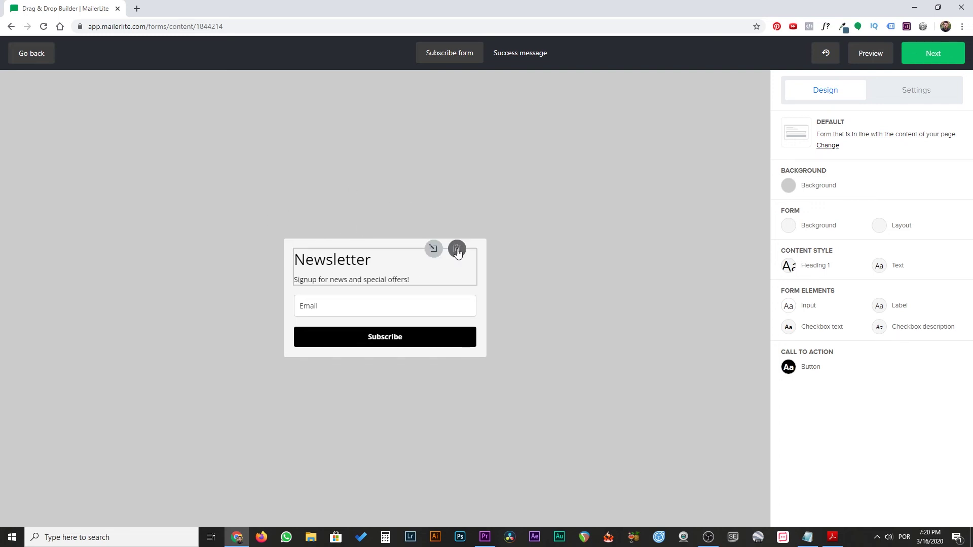
Hide the form's heading and text block, and add a Name field placed above the Email field.
left_click(456, 249)
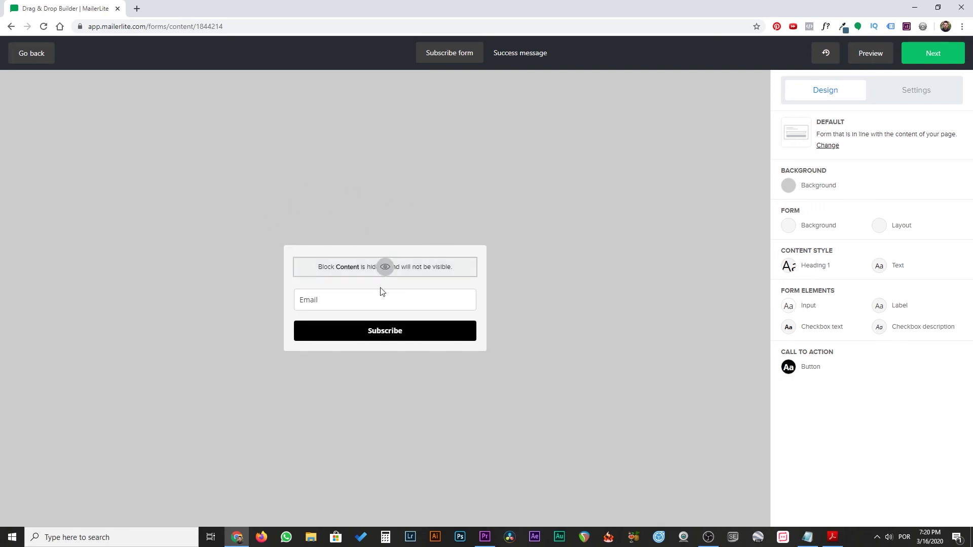
left_click(329, 305)
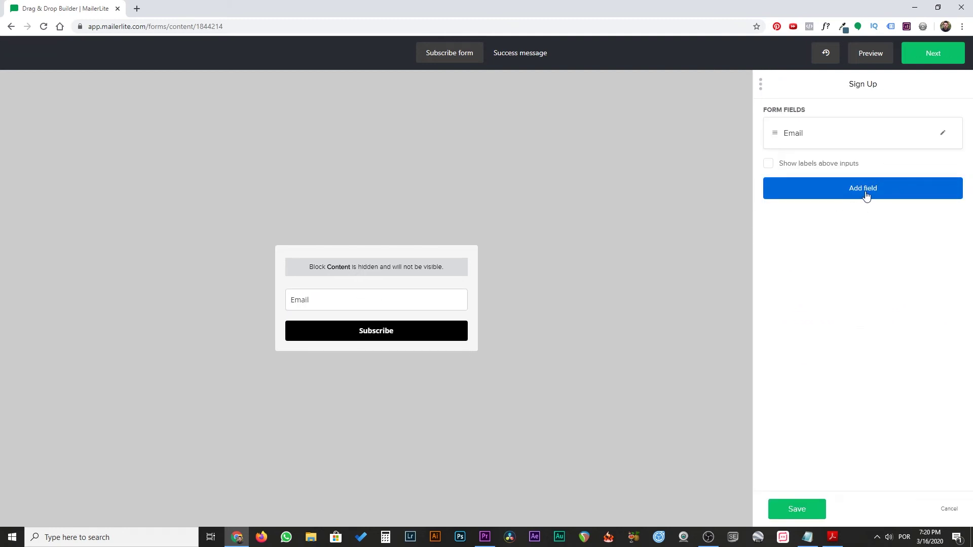
left_click(867, 195)
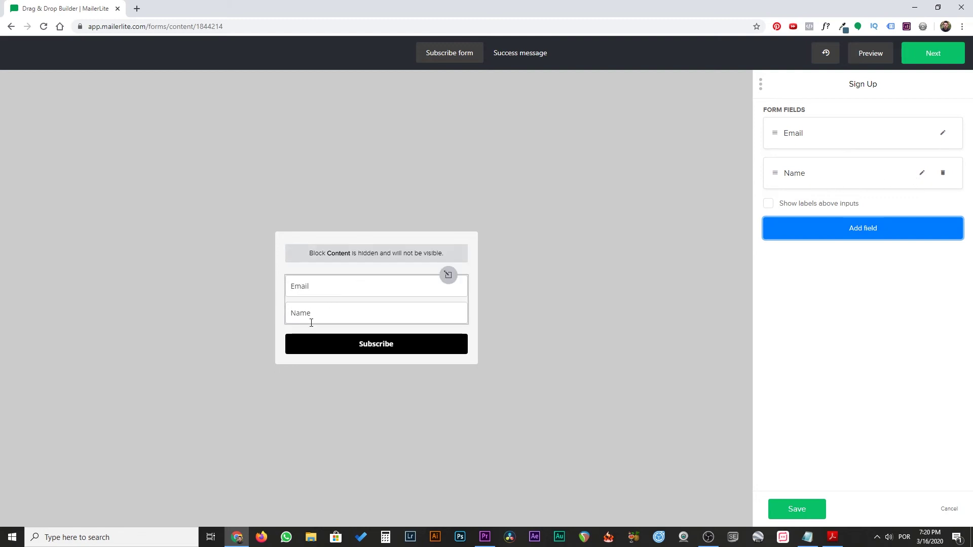
left_click_drag(775, 174, 776, 134)
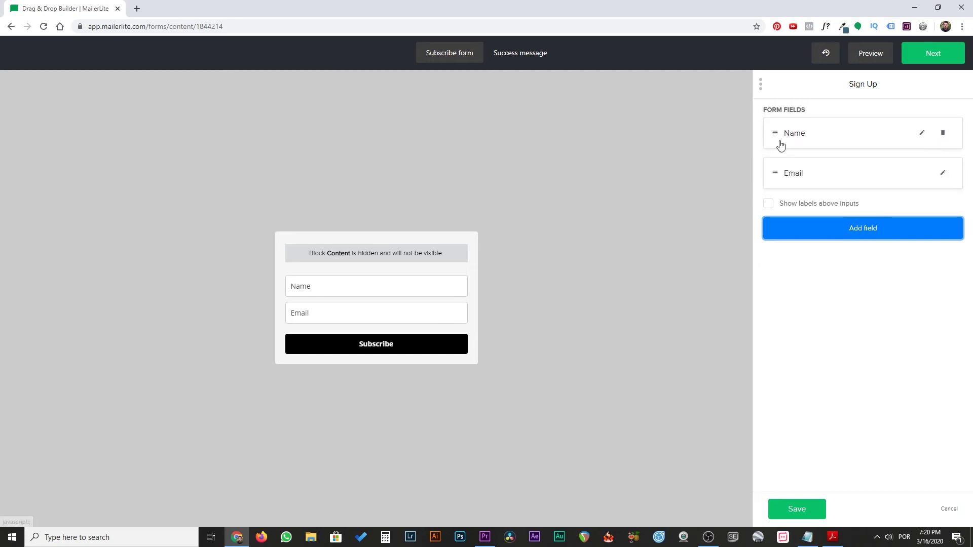
Make the Name field required and save the settings of both the Name and Email fields.
left_click(923, 133)
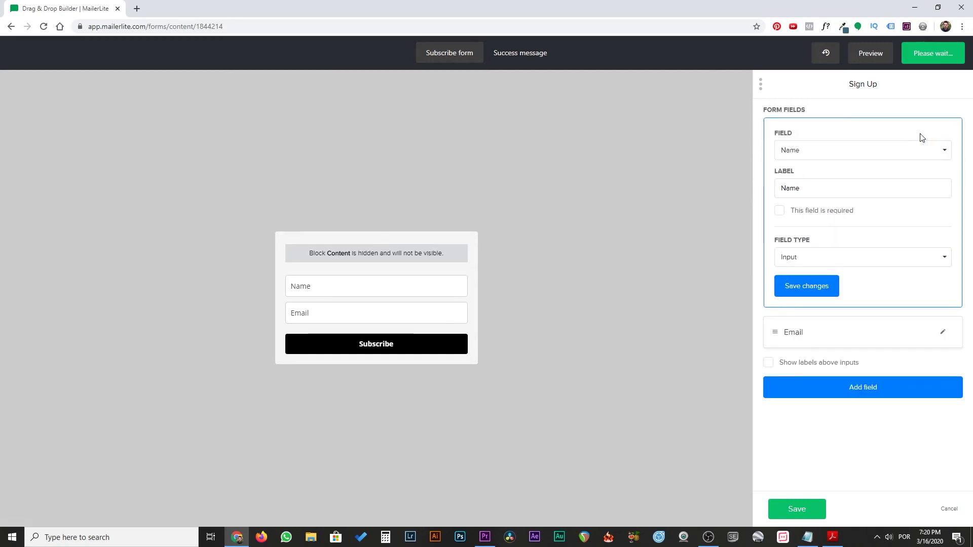
left_click(779, 212)
left_click(806, 286)
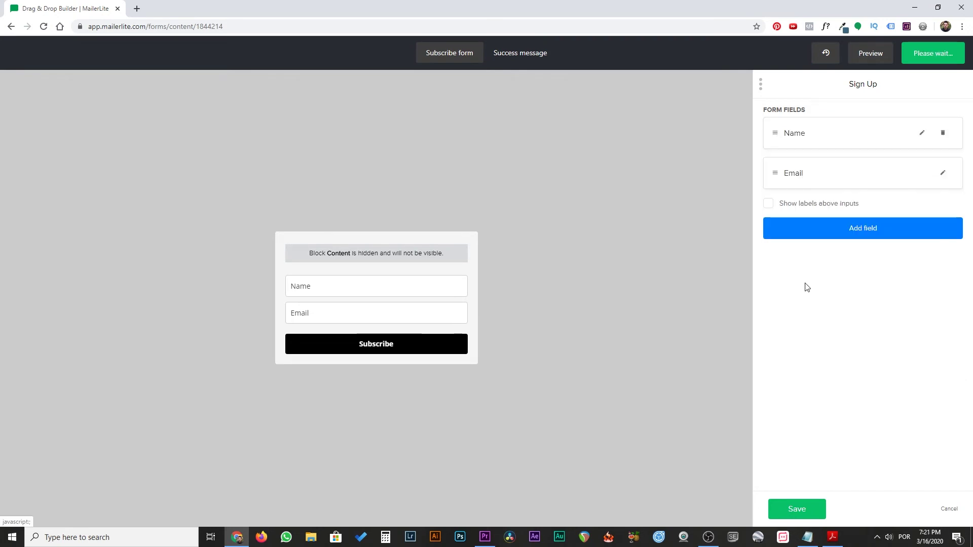
left_click(943, 174)
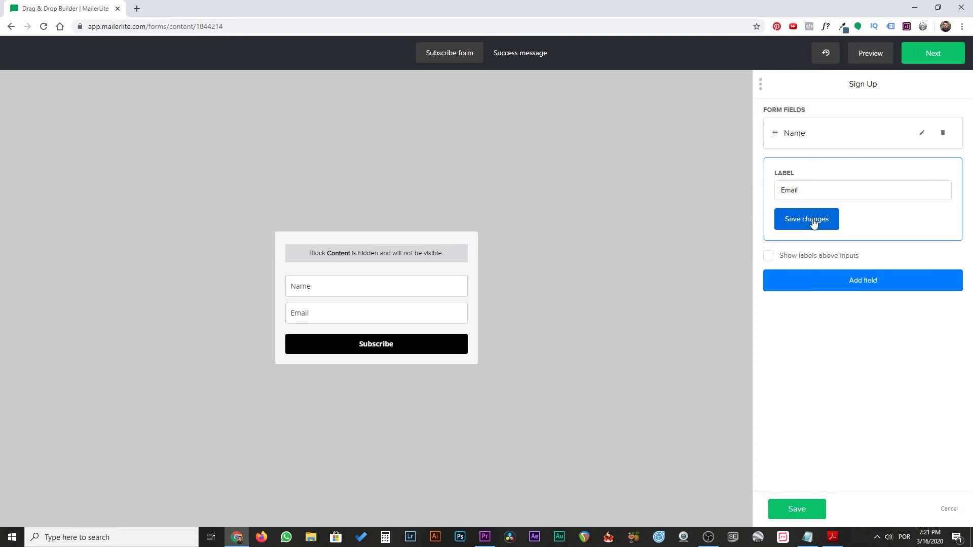
left_click(793, 219)
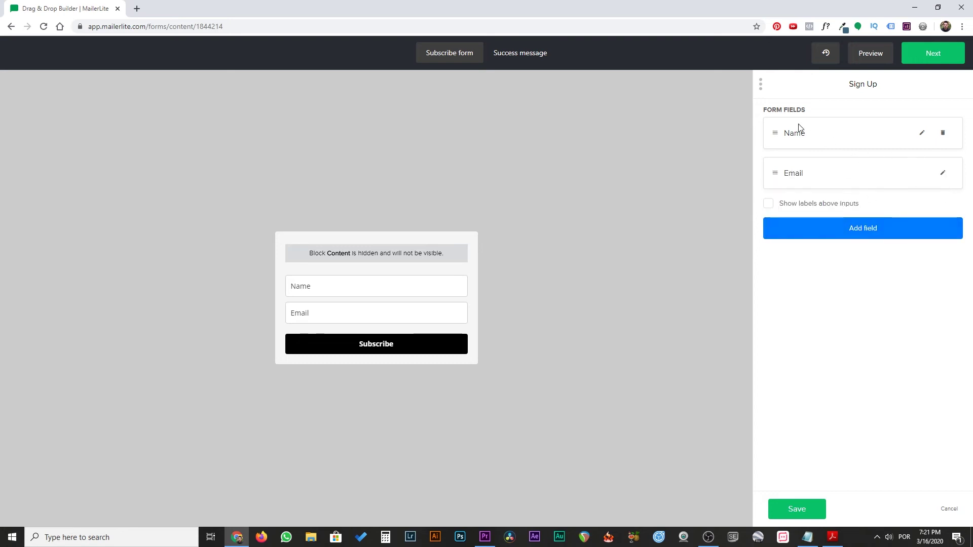
Move the Name field below Email, then save the sign-up block and finish the form's design.
left_click_drag(774, 132, 808, 168)
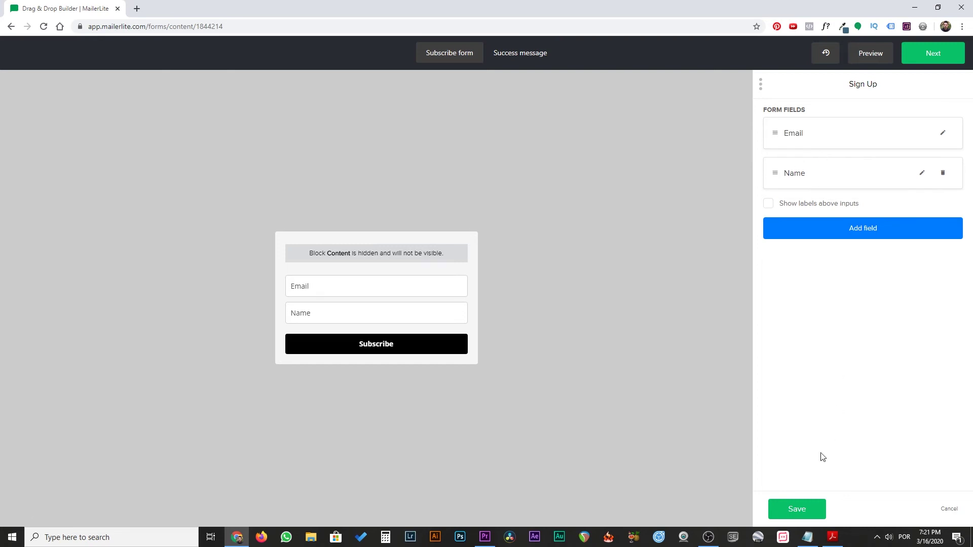
left_click(795, 513)
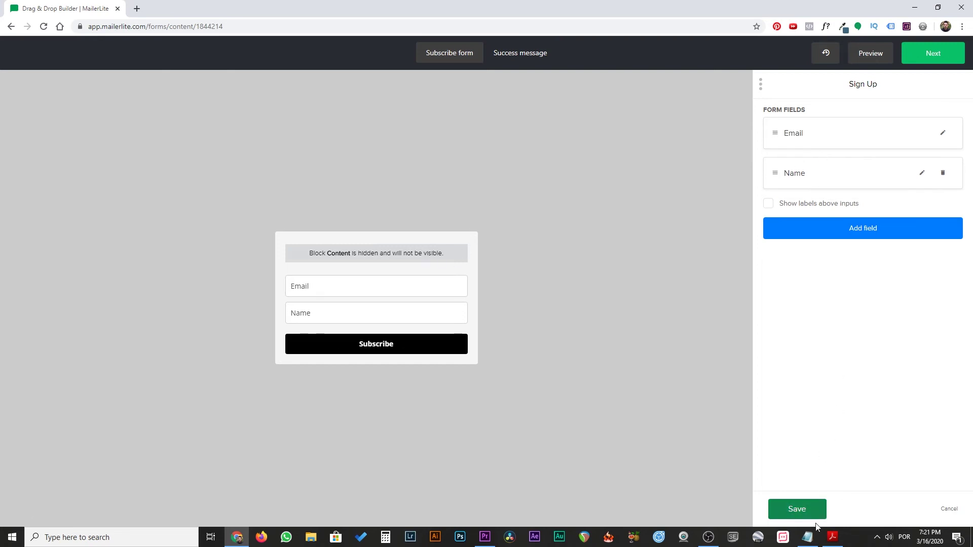
left_click(795, 512)
left_click(928, 60)
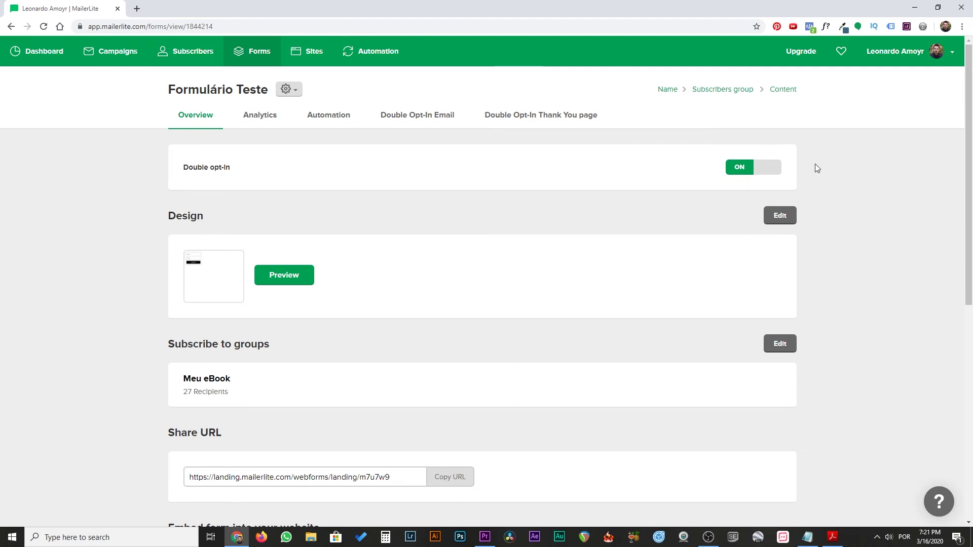
Show the HTML version of the form's embed code and copy it to the clipboard.
left_click_drag(969, 145, 971, 221)
scroll(970, 222, "down", 4)
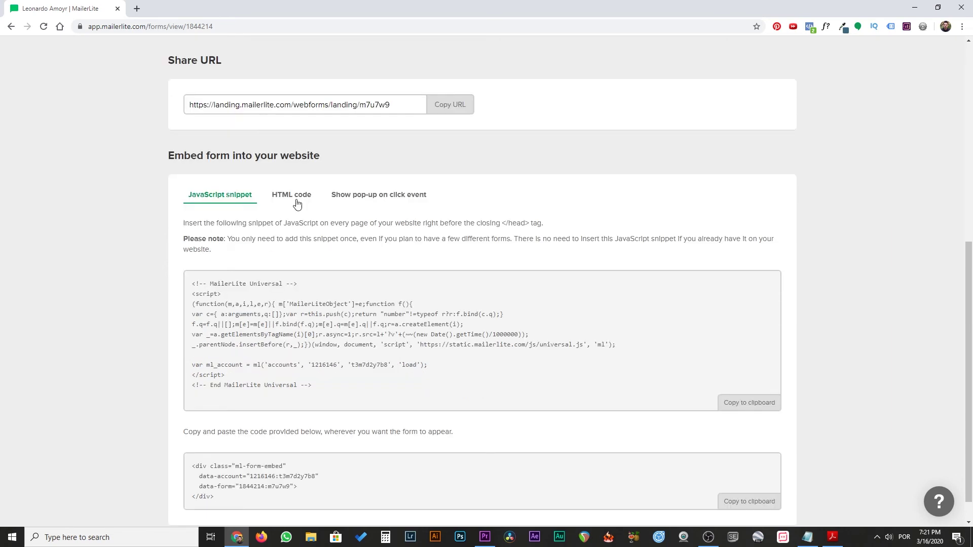
left_click(285, 197)
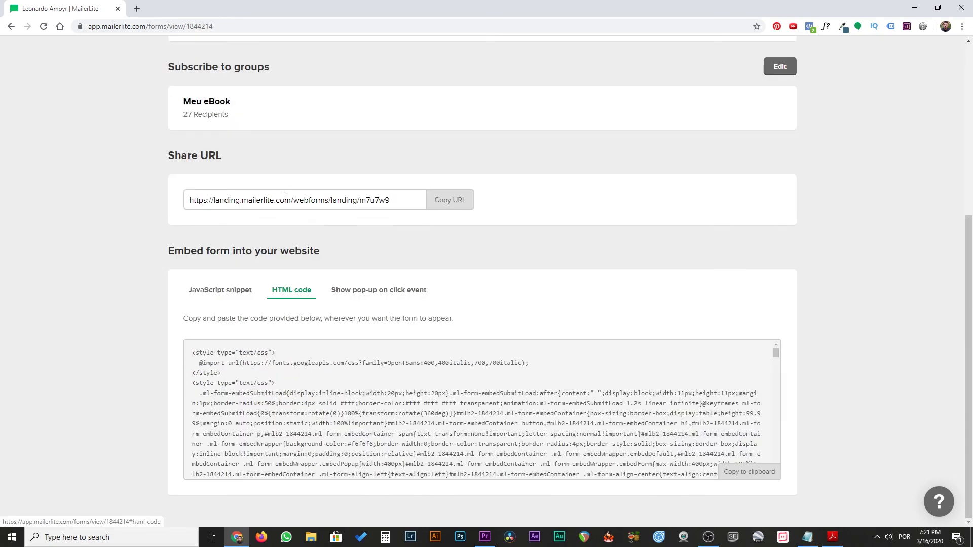
scroll(289, 372, "down", 1)
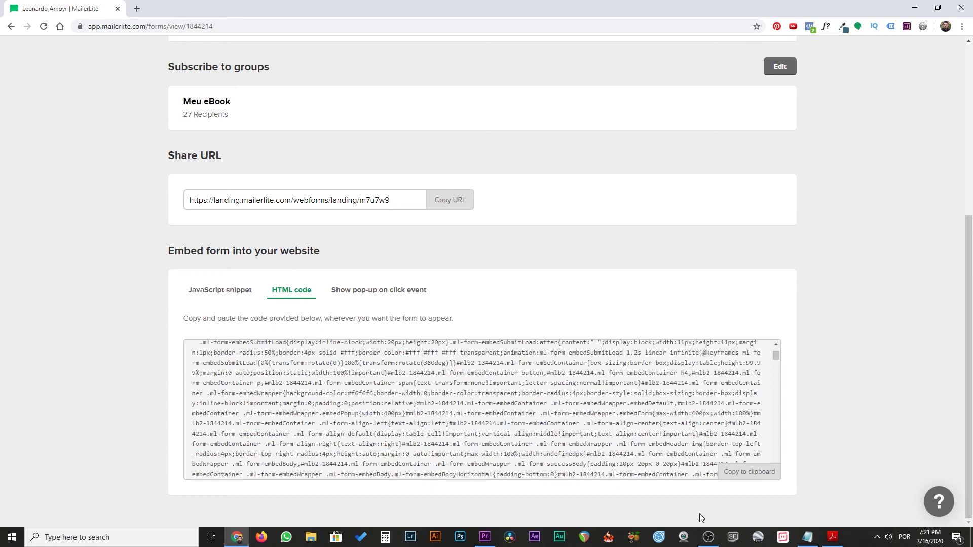
left_click(741, 474)
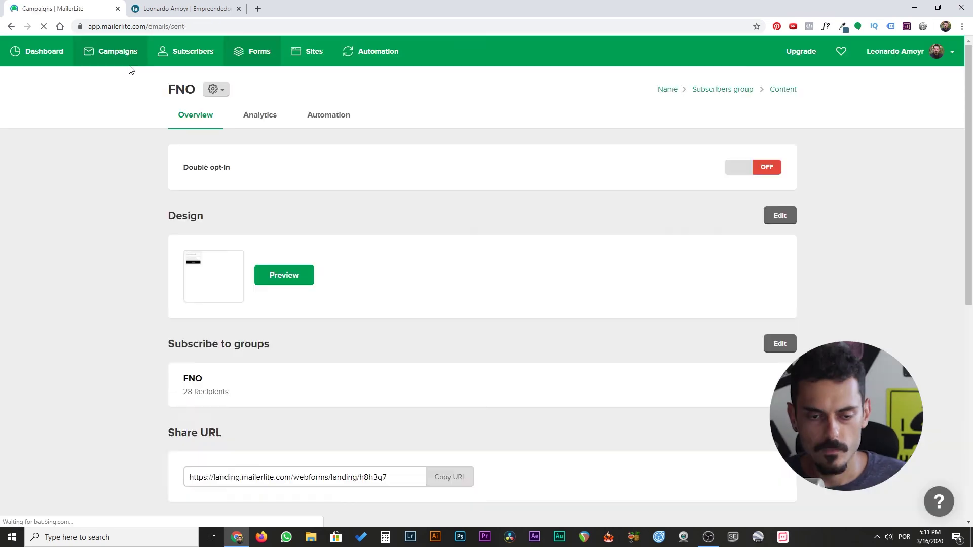
Create a regular campaign with the subject "Esse é um e-mail de campanha!" followed by a laughing emoji.
left_click(83, 59)
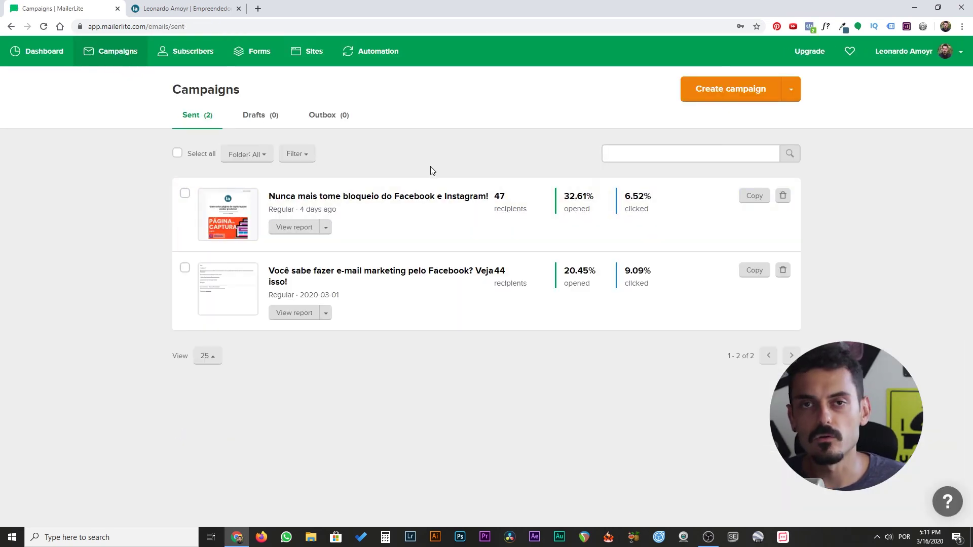
left_click(730, 92)
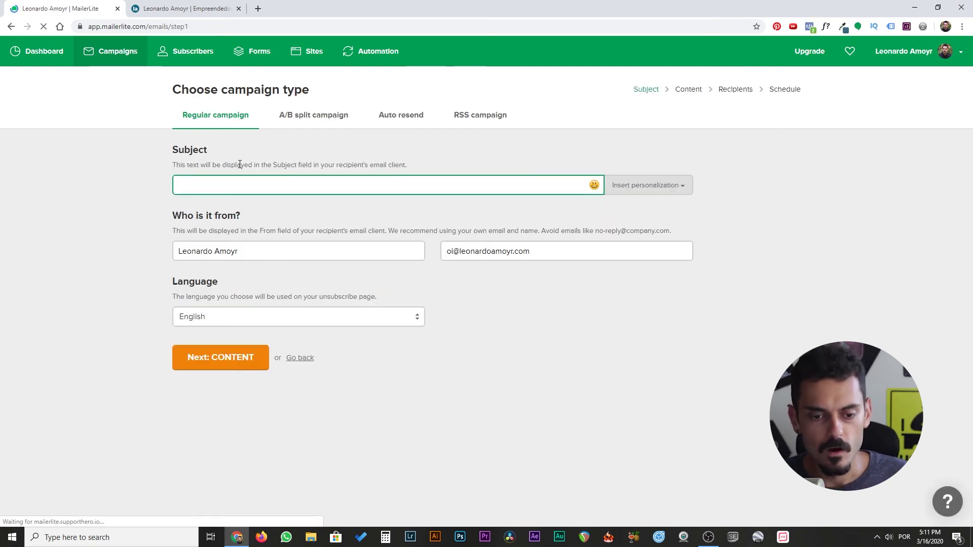
left_click(202, 180)
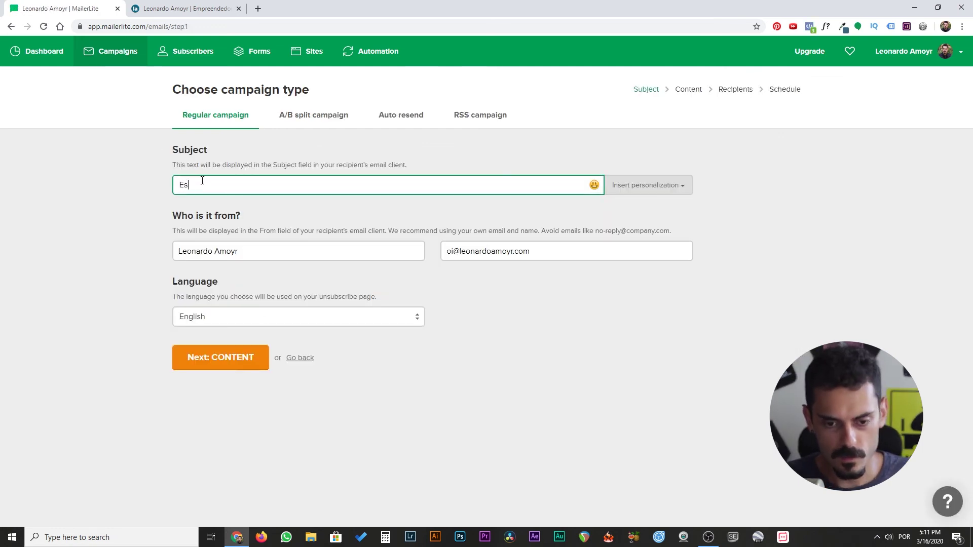
type("Esse é um e-mail de campanha!")
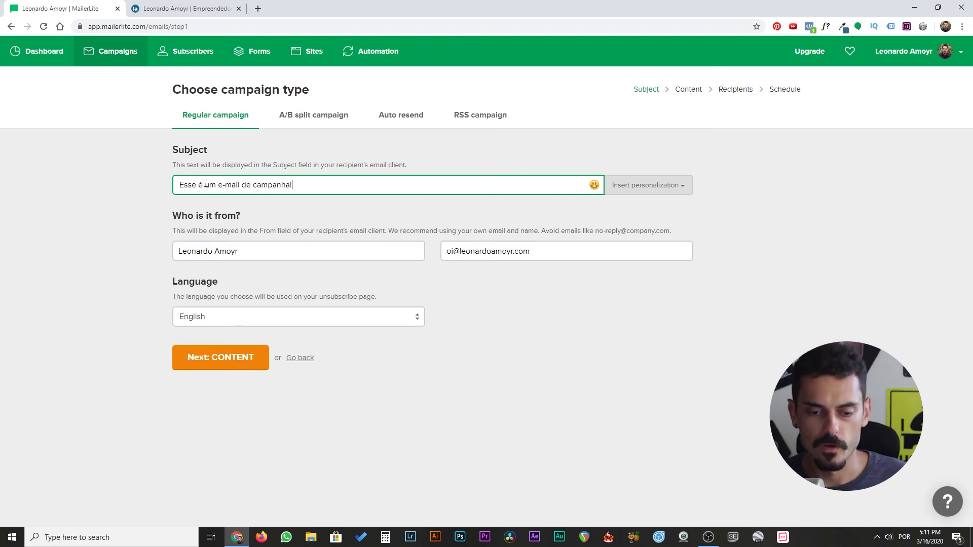
left_click(594, 185)
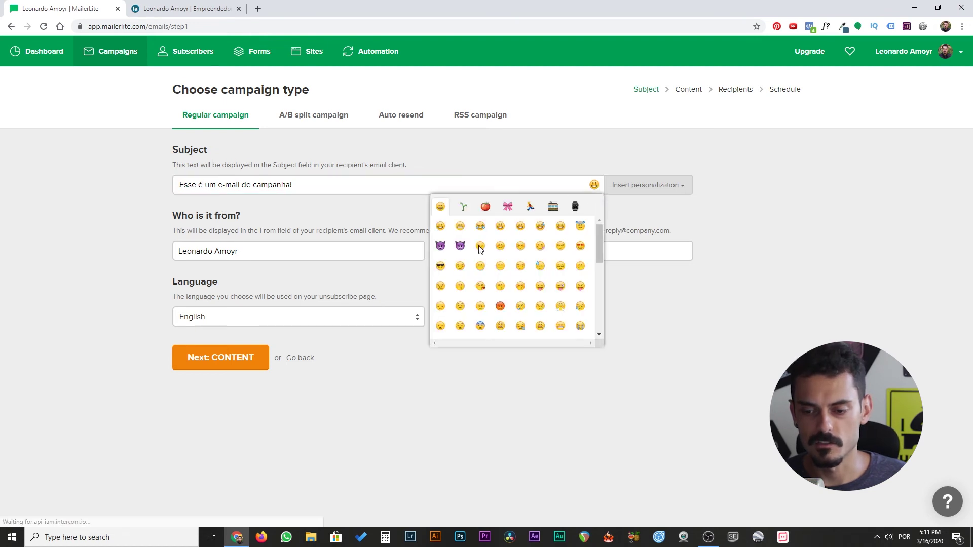
left_click(519, 226)
Keep the sender name, set the campaign language to Português (Brazil) and continue to the email content.
left_click(216, 249)
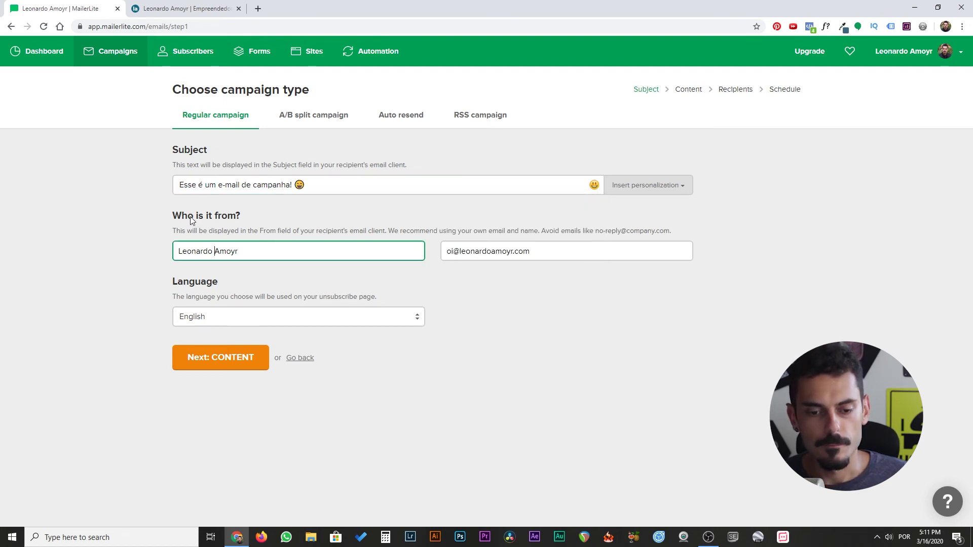
triple_click(186, 253)
key("End")
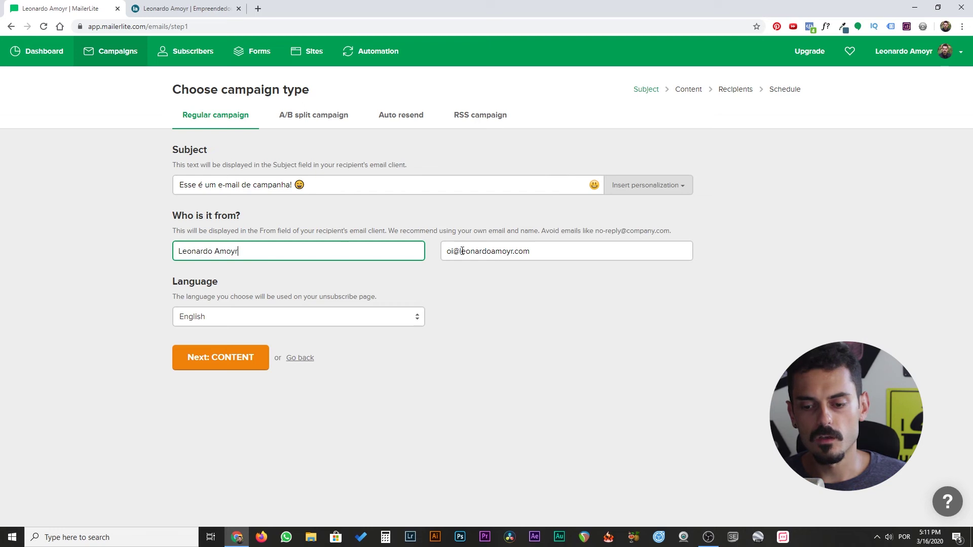
left_click(196, 319)
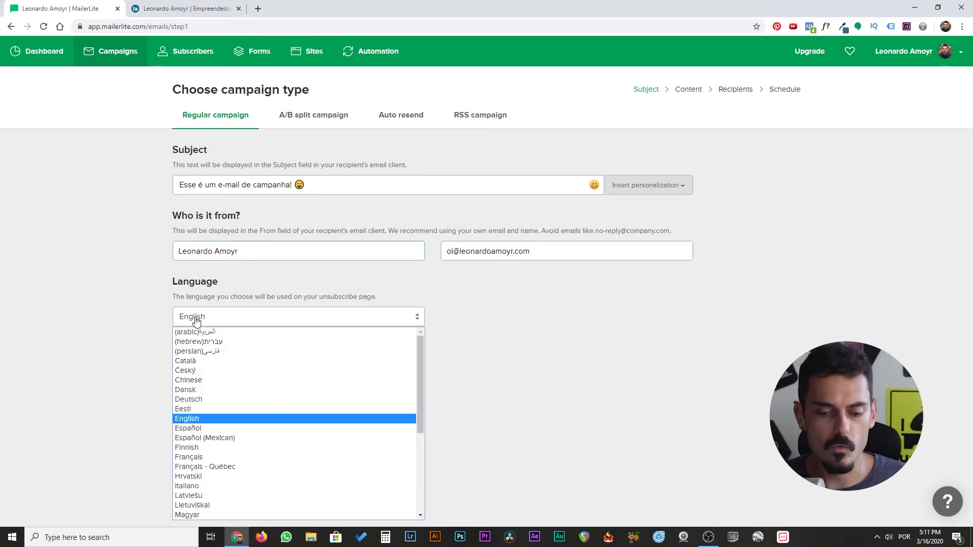
scroll(216, 342, "down", 5)
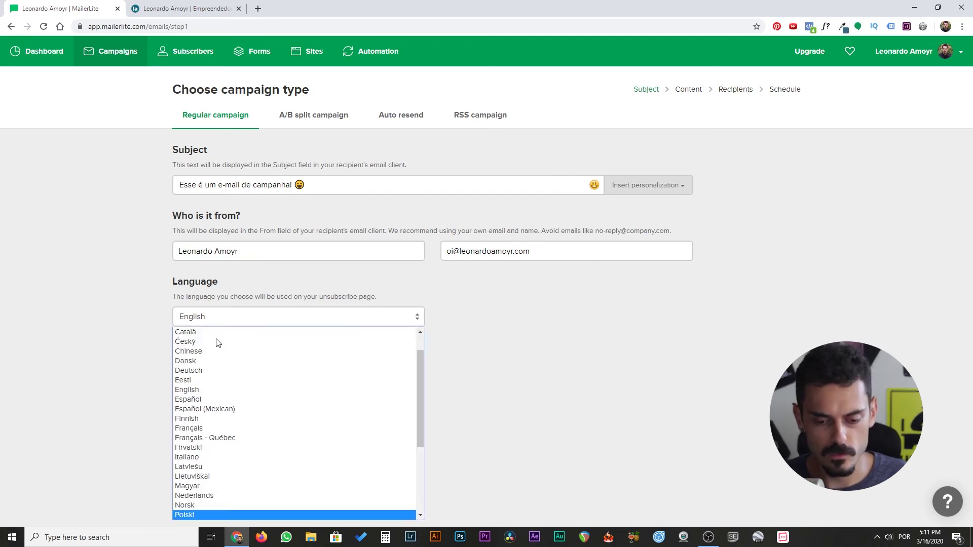
left_click(213, 433)
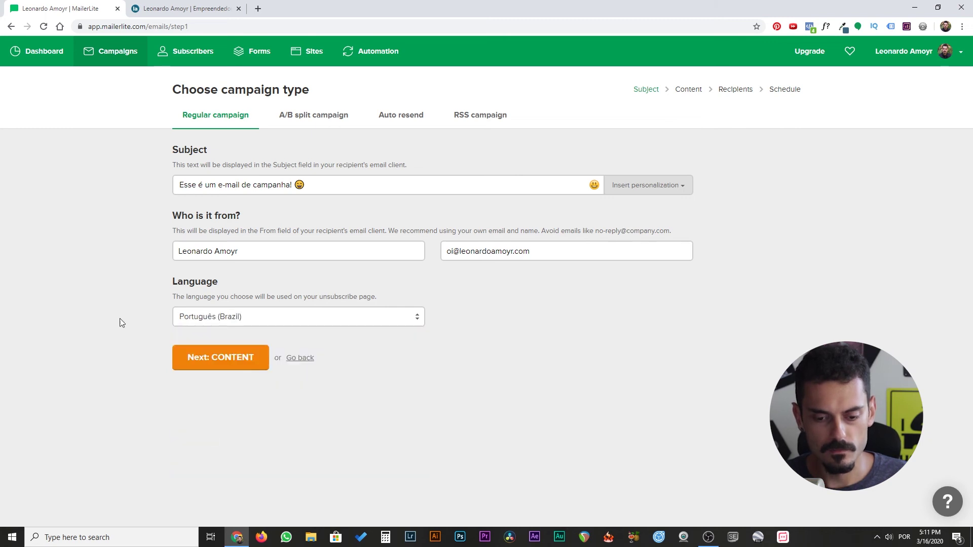
left_click(208, 362)
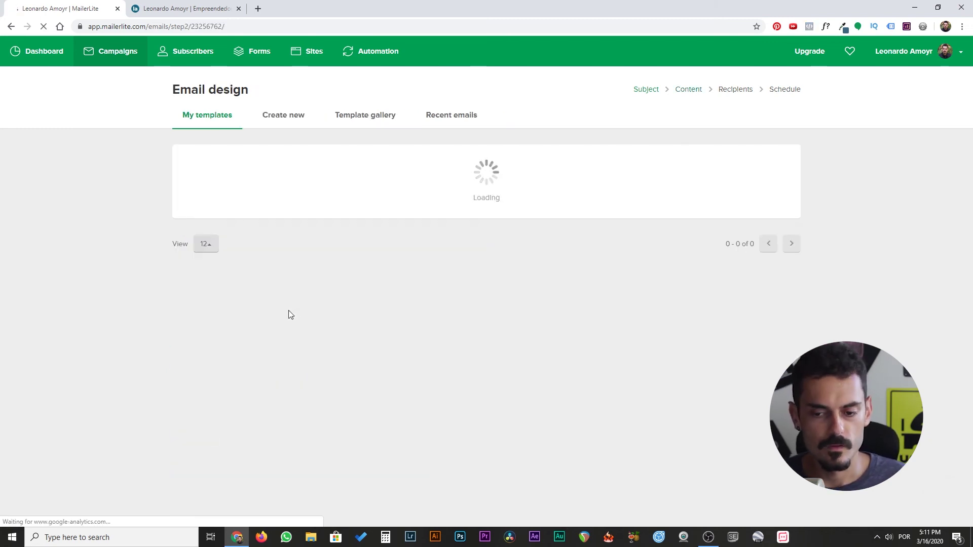
Start a new email design in the drag & drop editor and look through its default layout.
mouse_move(198, 170)
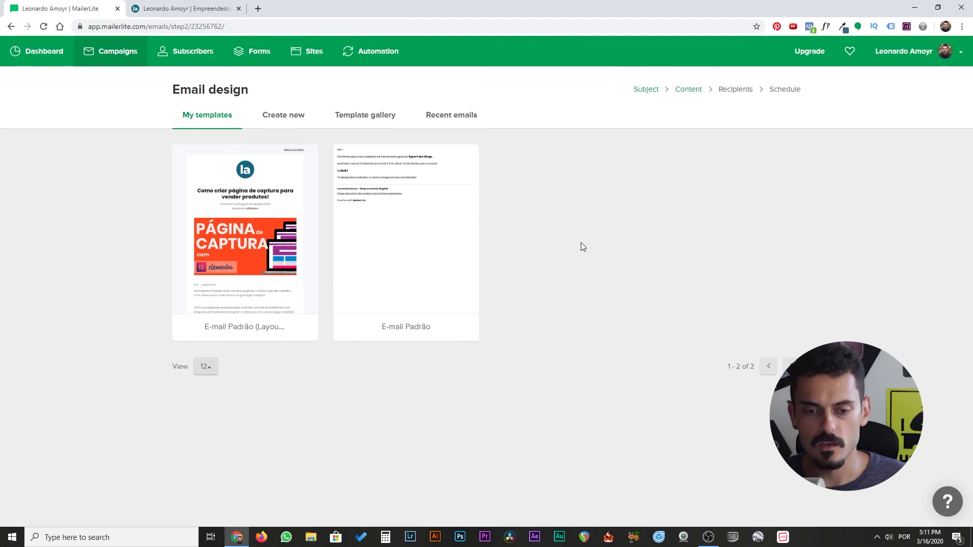
left_click(282, 117)
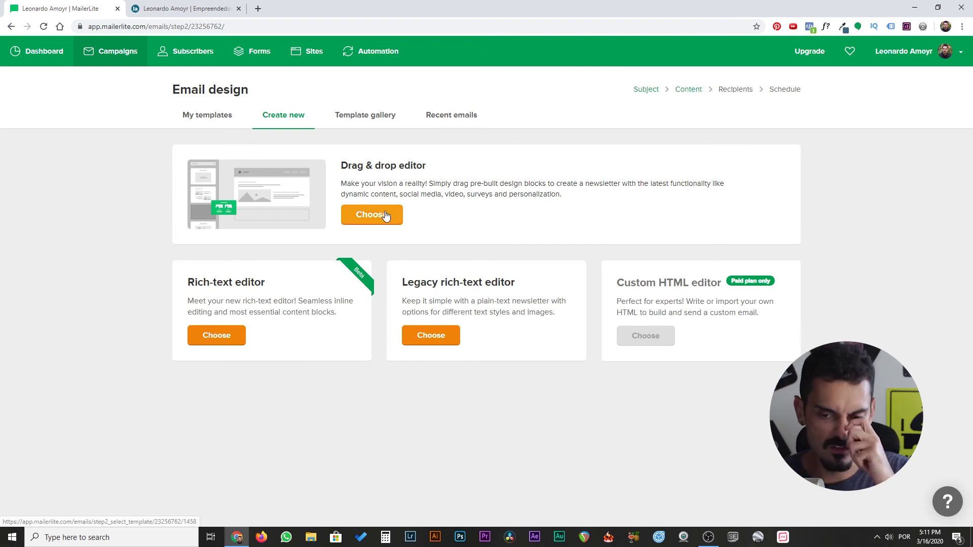
left_click(375, 217)
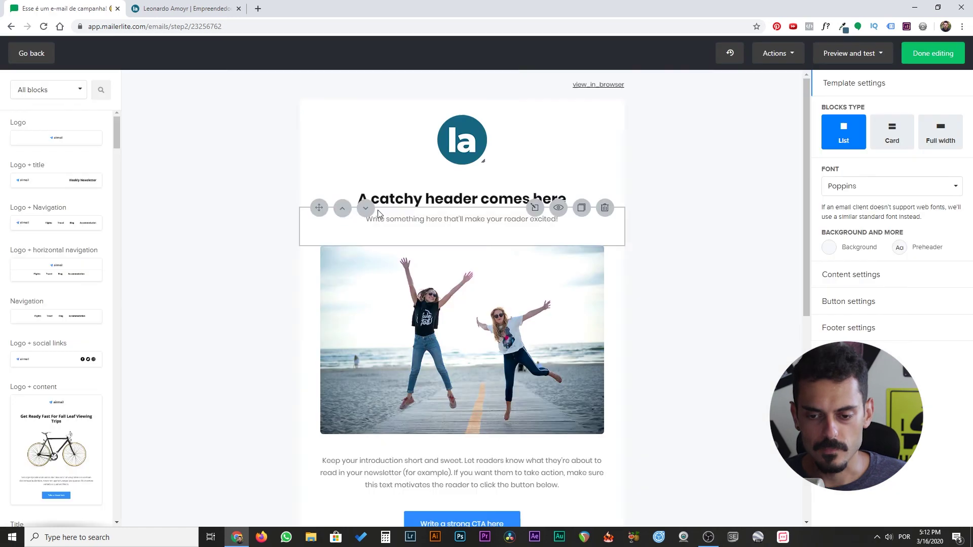
scroll(320, 256, "down", 7)
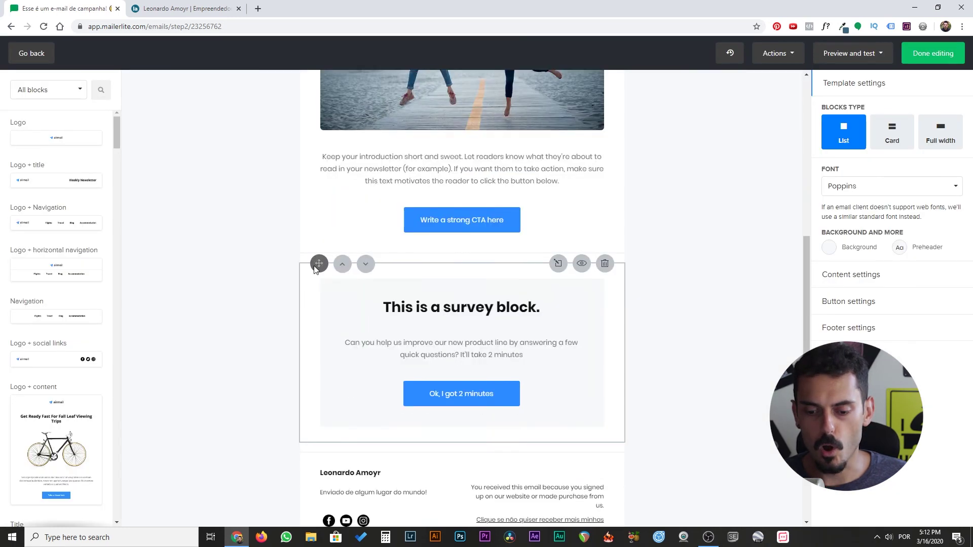
scroll(637, 269, "up", 5)
scroll(354, 230, "up", 2)
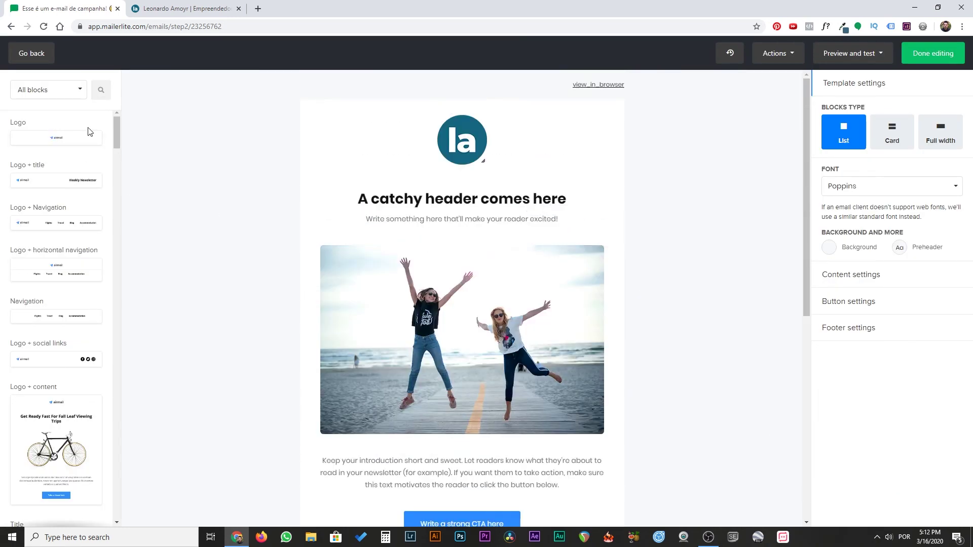
Replace the email's heading text with "Esse é meu cabeçalho!".
left_click(440, 200)
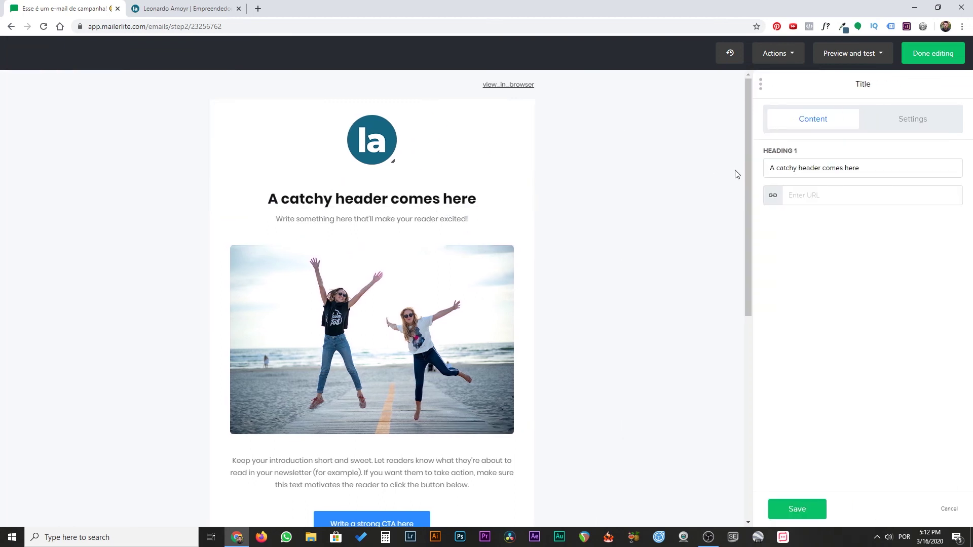
left_click_drag(871, 165, 746, 175)
type("Es")
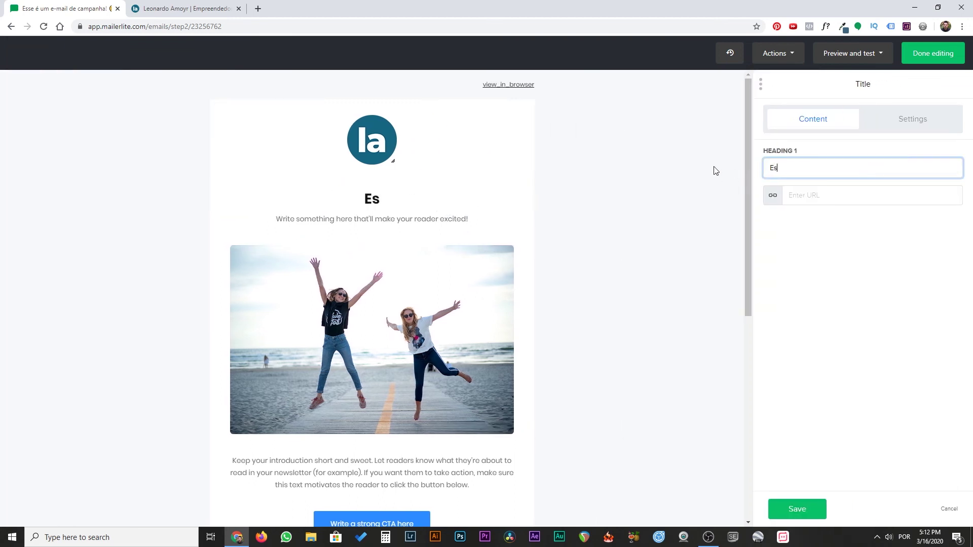
type("se é meu cabeçalho!")
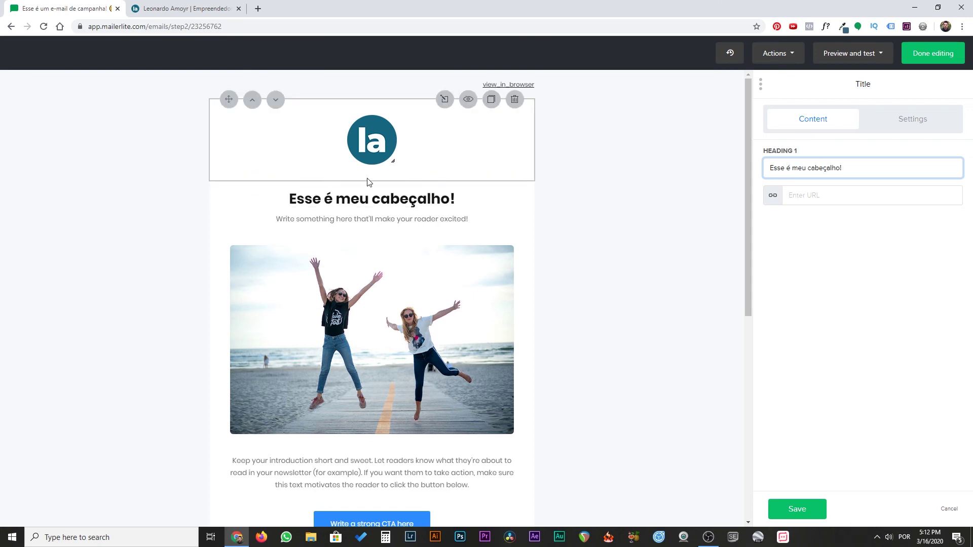
Replace the placeholder text under the email's heading with "Aaaaaaaaaa".
left_click(362, 219)
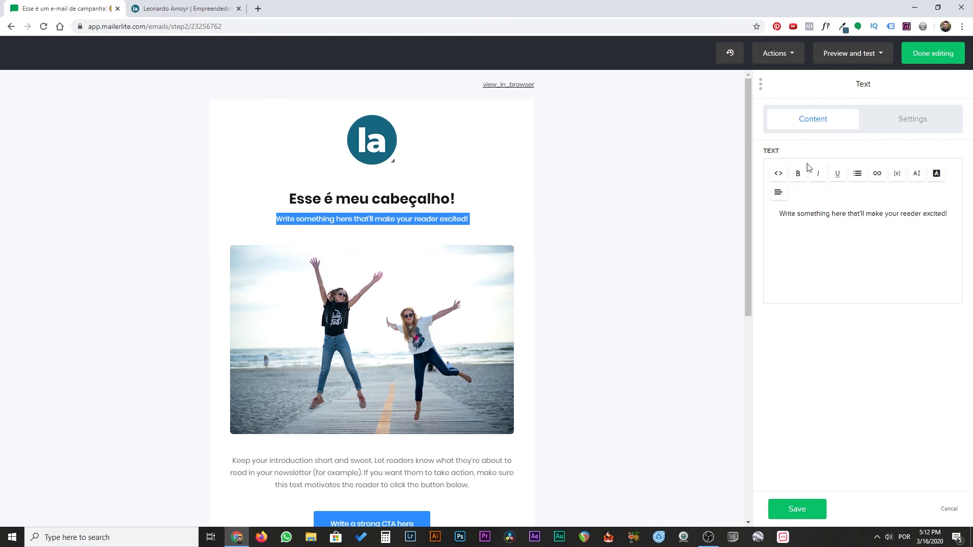
triple_click(815, 213)
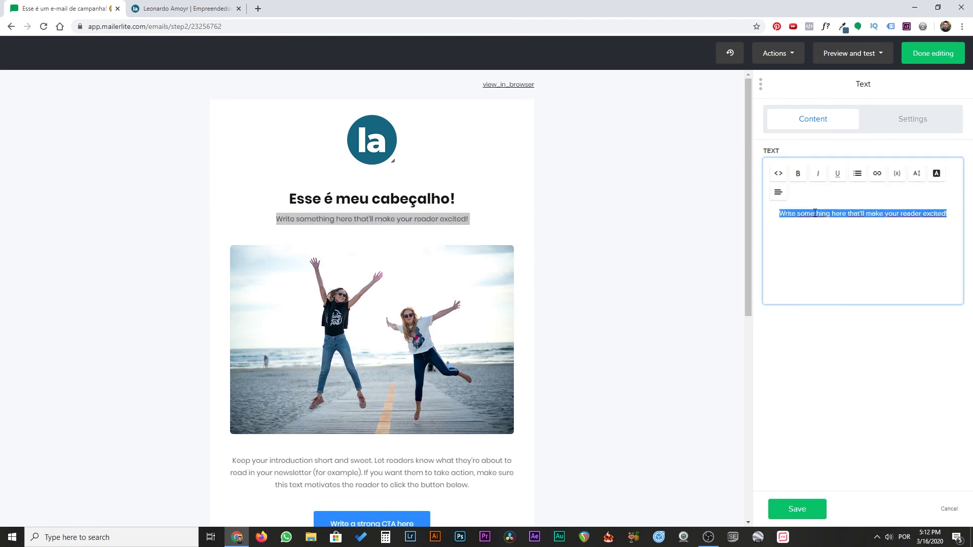
type("Aaaaaaaaaa")
Replace the email's beach photo with the "PÁGINA DE CAPTURA COM ELEMENTO..." image from the file manager and check the layout.
scroll(627, 232, "down", 1)
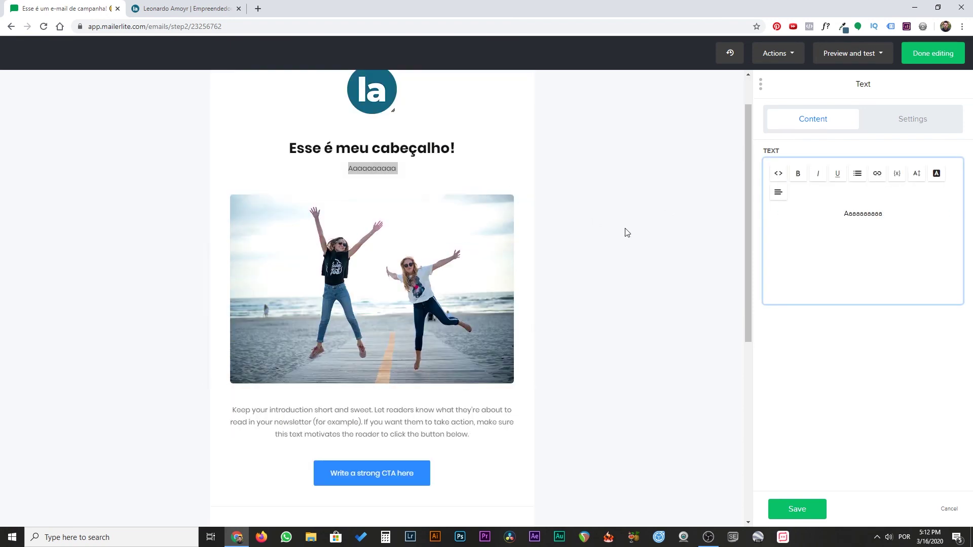
left_click(389, 264)
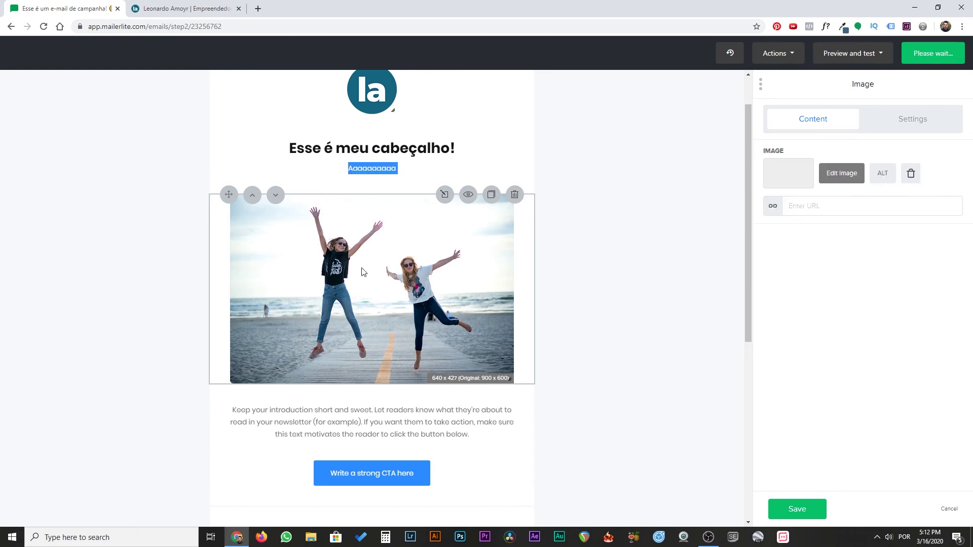
left_click(787, 178)
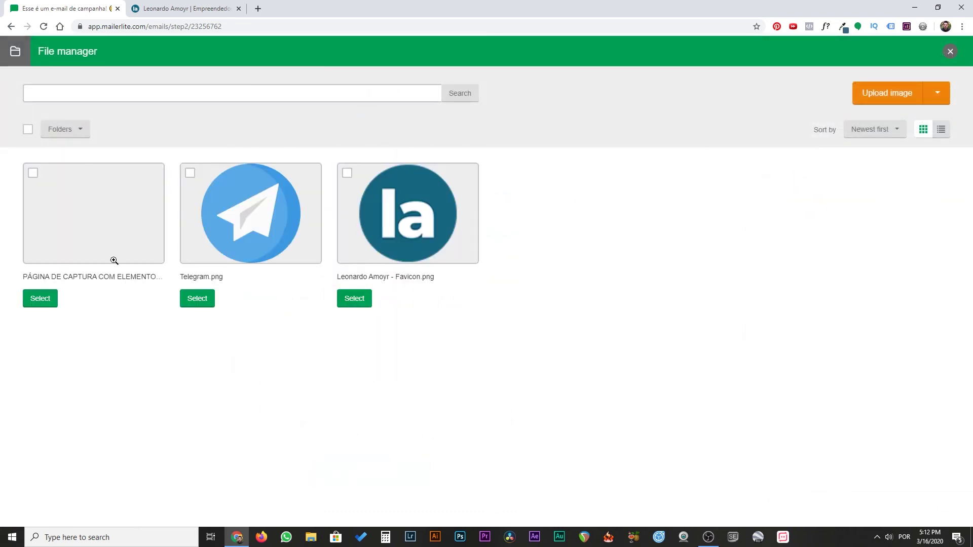
left_click(30, 183)
left_click(203, 299)
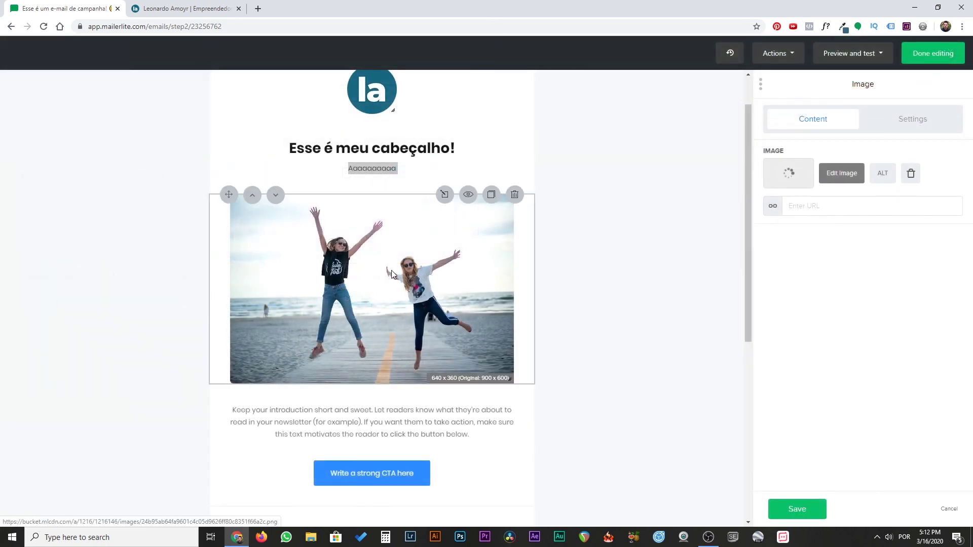
scroll(426, 269, "down", 6)
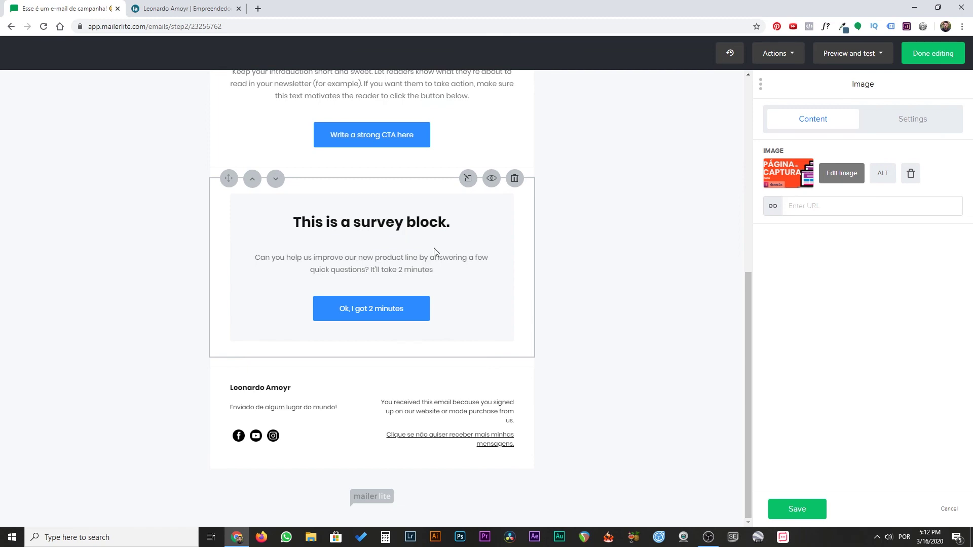
scroll(435, 251, "up", 6)
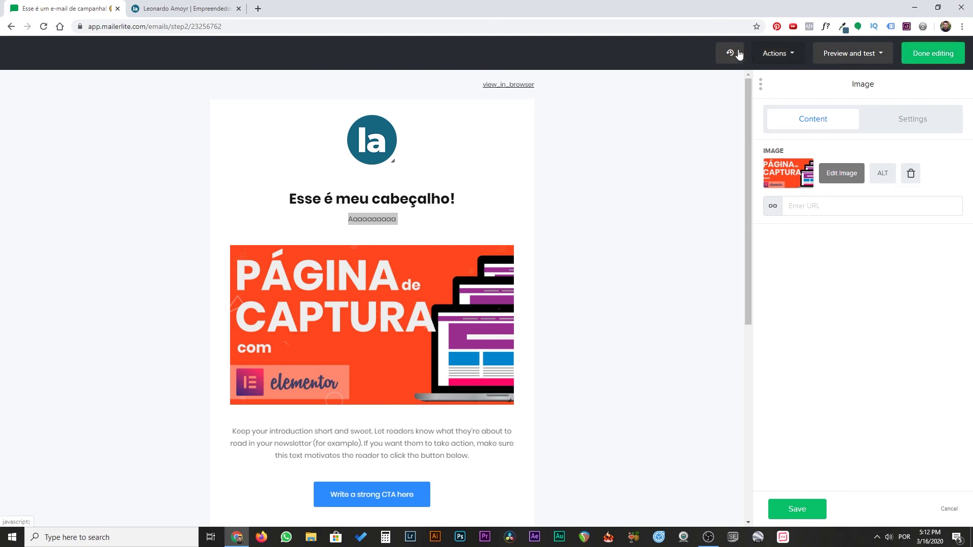
Preview the whole email in desktop view and return to the editor.
left_click(853, 57)
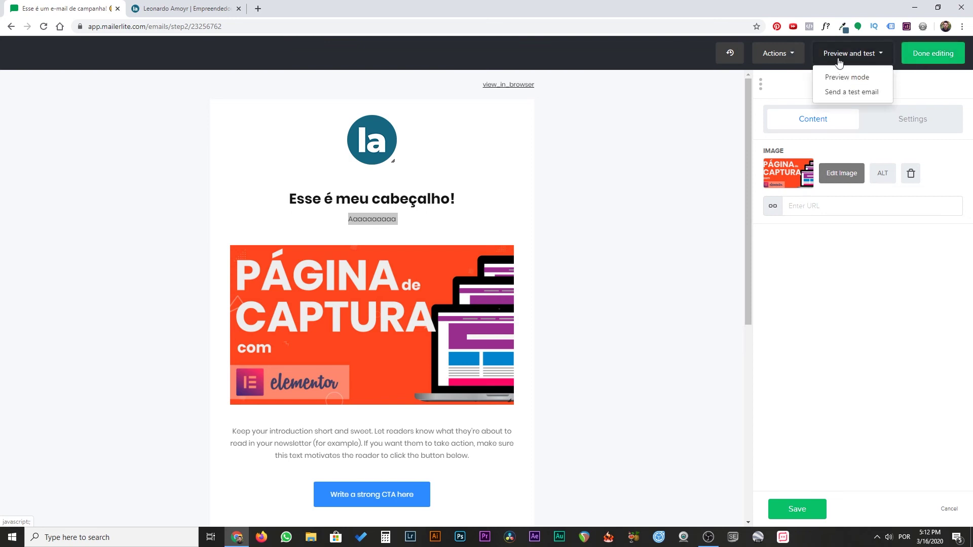
left_click(858, 78)
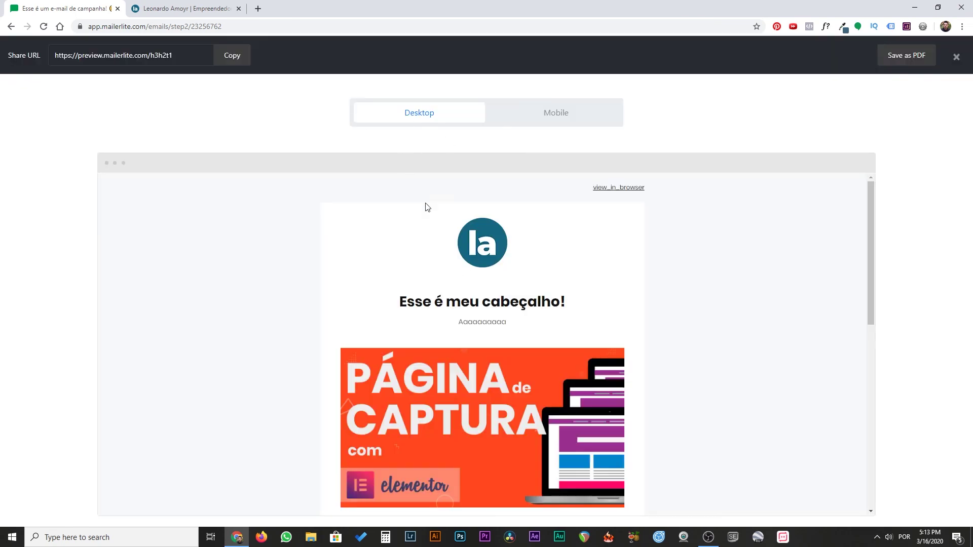
scroll(427, 211, "down", 10)
scroll(582, 283, "up", 8)
scroll(582, 283, "down", 10)
scroll(594, 372, "up", 10)
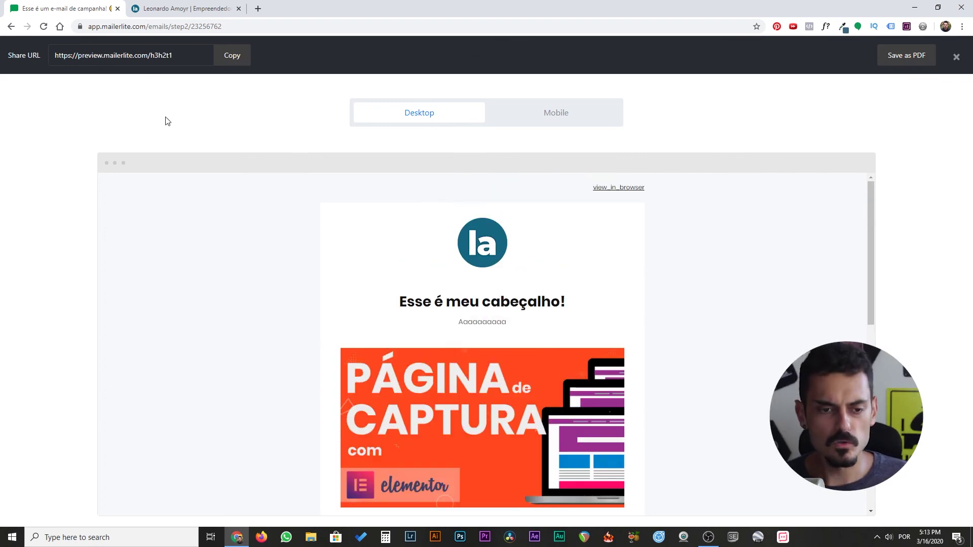
left_click(958, 56)
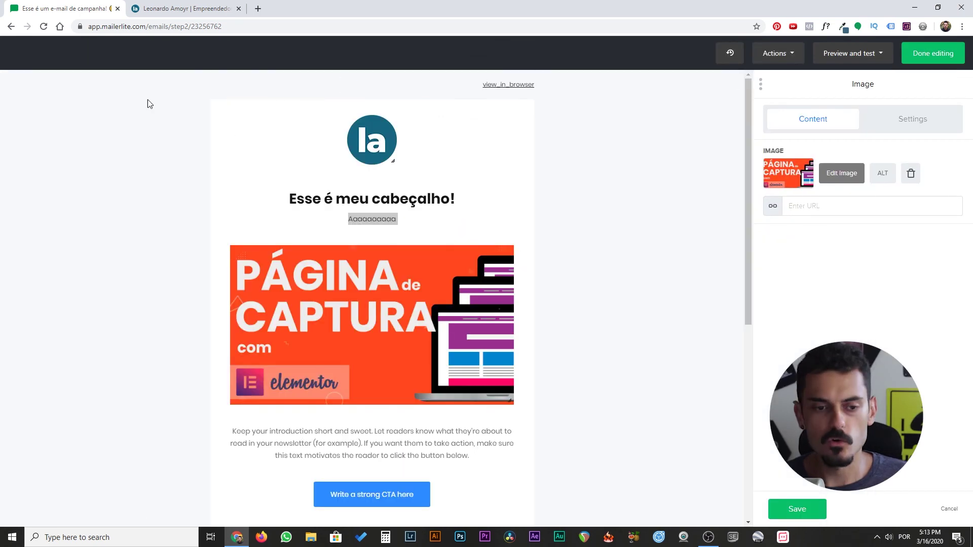
Cancel the image block's edit and leave the email editor, discarding the unsaved changes.
left_click(940, 509)
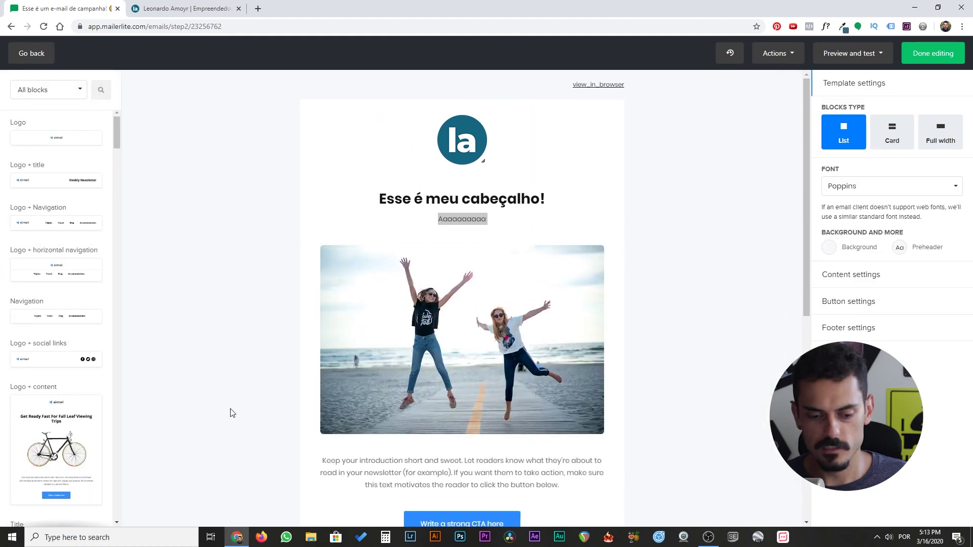
left_click(35, 57)
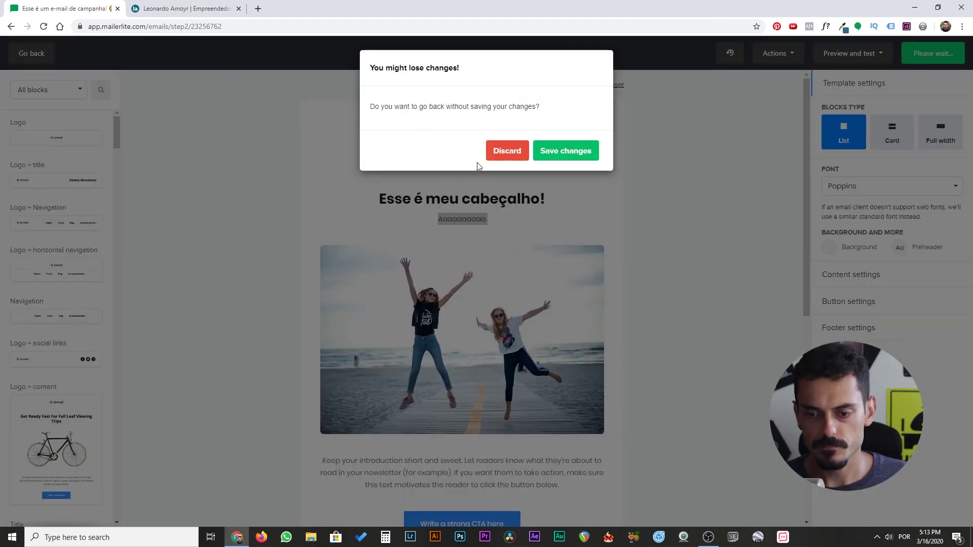
left_click(506, 151)
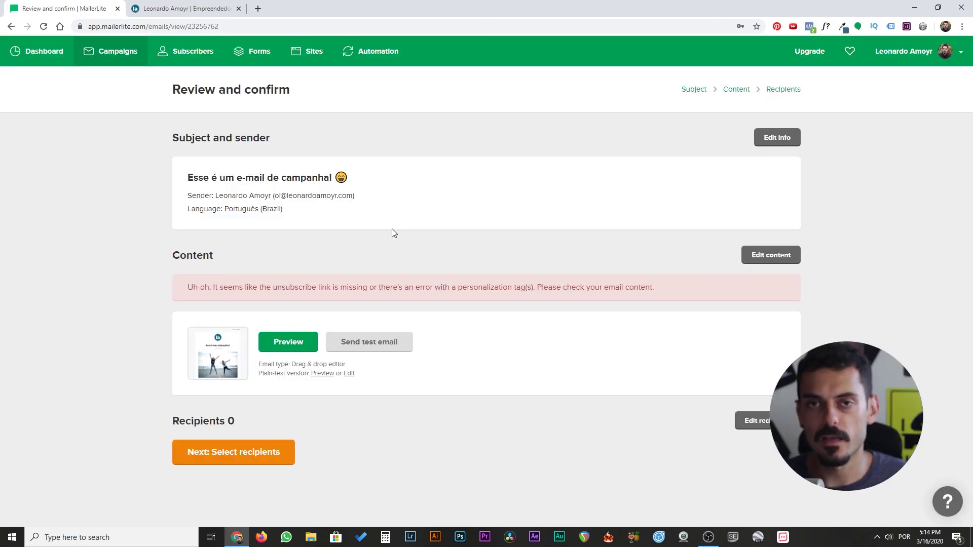
Proceed to the campaign's recipients and try selecting and clearing the groups FNO, Meu eBook, Assinantes do Blog and Expert dos Blogs.
left_click(261, 461)
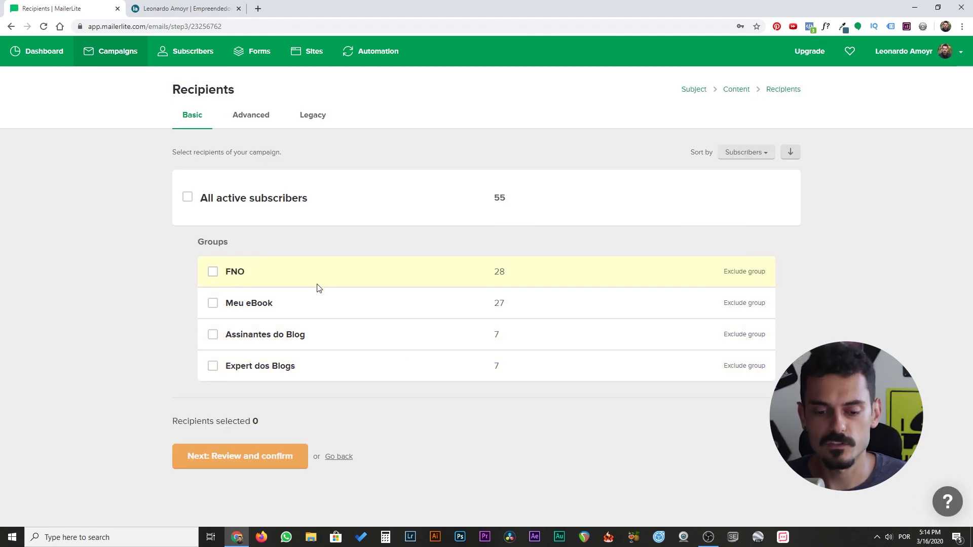
left_click(212, 271)
left_click(213, 303)
left_click(212, 334)
left_click(213, 365)
left_click(213, 335)
left_click(213, 303)
left_click(213, 272)
left_click(213, 366)
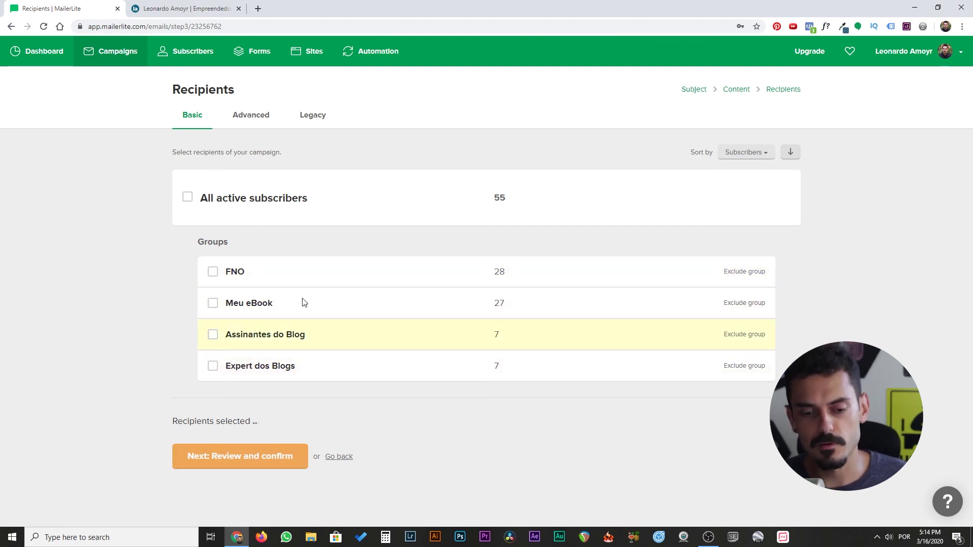
Try selecting all active subscribers, the FNO group and the Meu eBook group one at a time, clearing each selection.
left_click(187, 199)
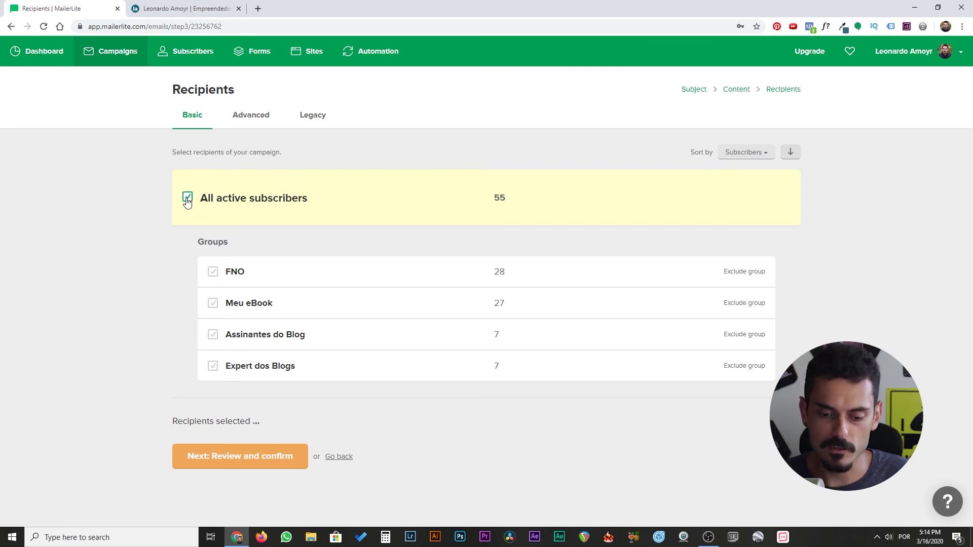
left_click(187, 199)
left_click(215, 277)
left_click(213, 276)
left_click(213, 306)
left_click(213, 307)
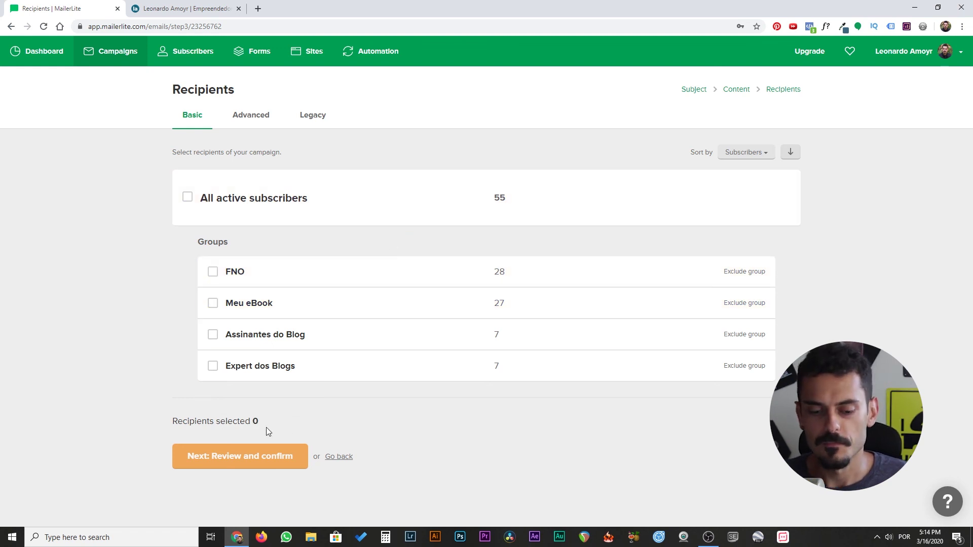